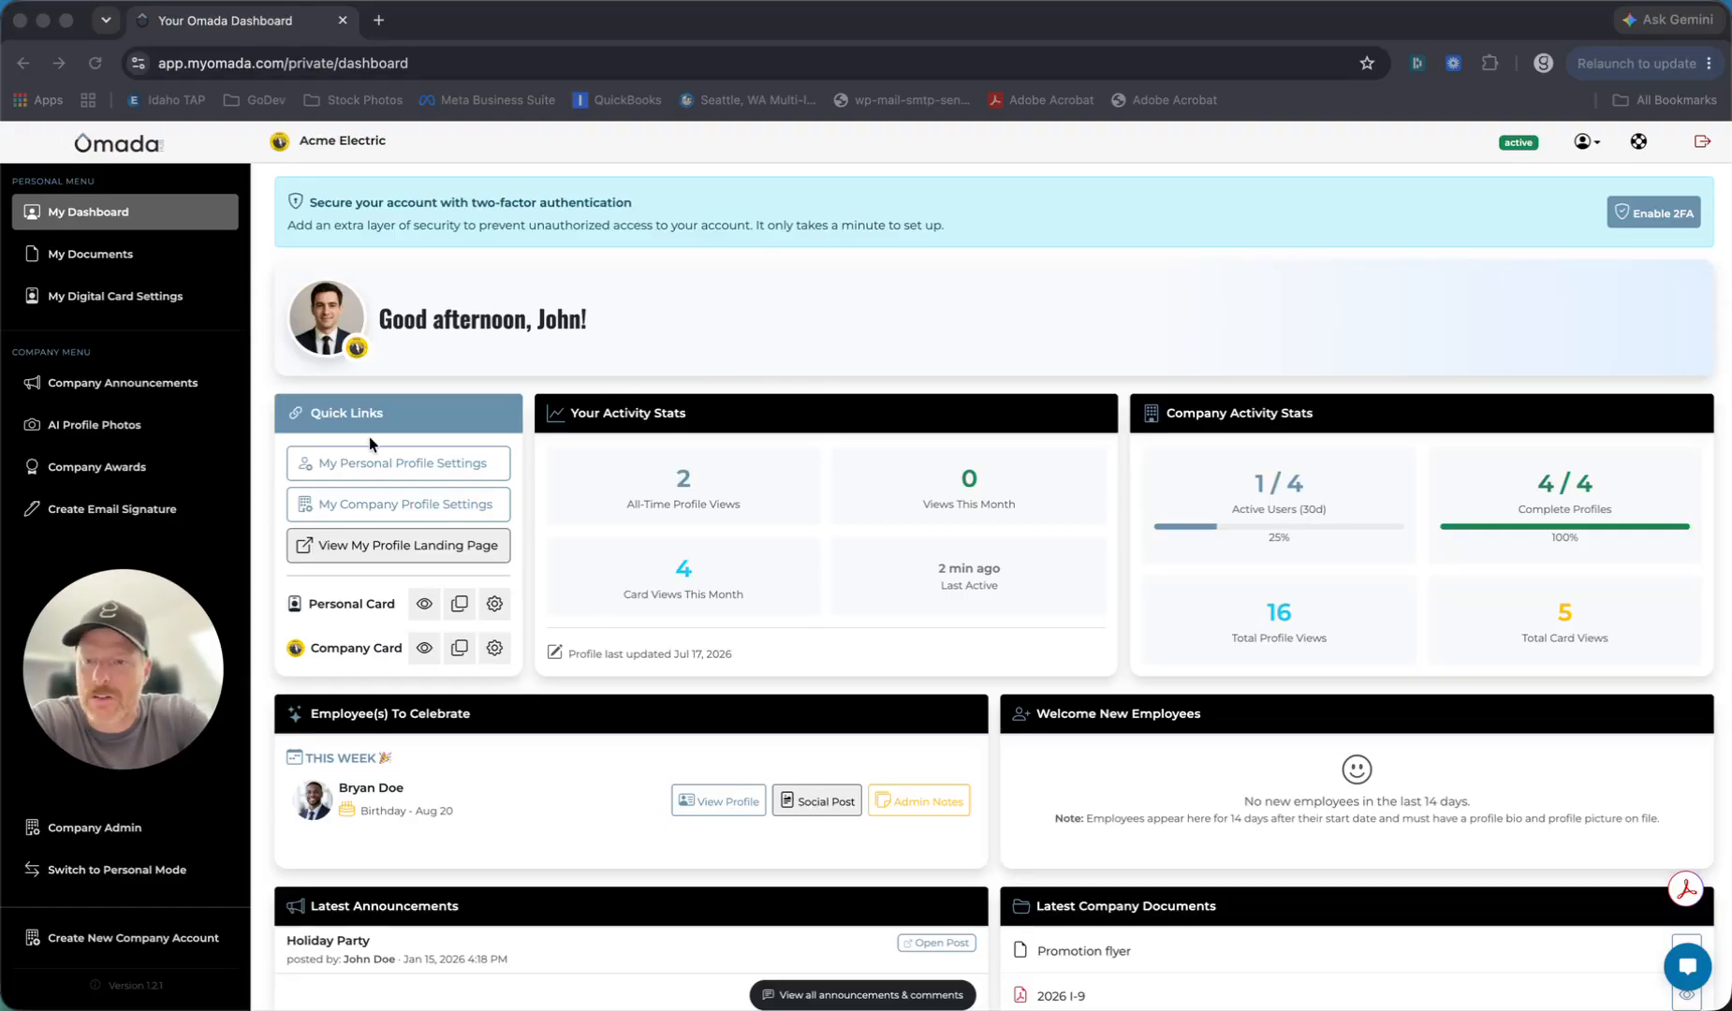
Step: Open the Customer Connect message templates in the company administration area
click(84, 829)
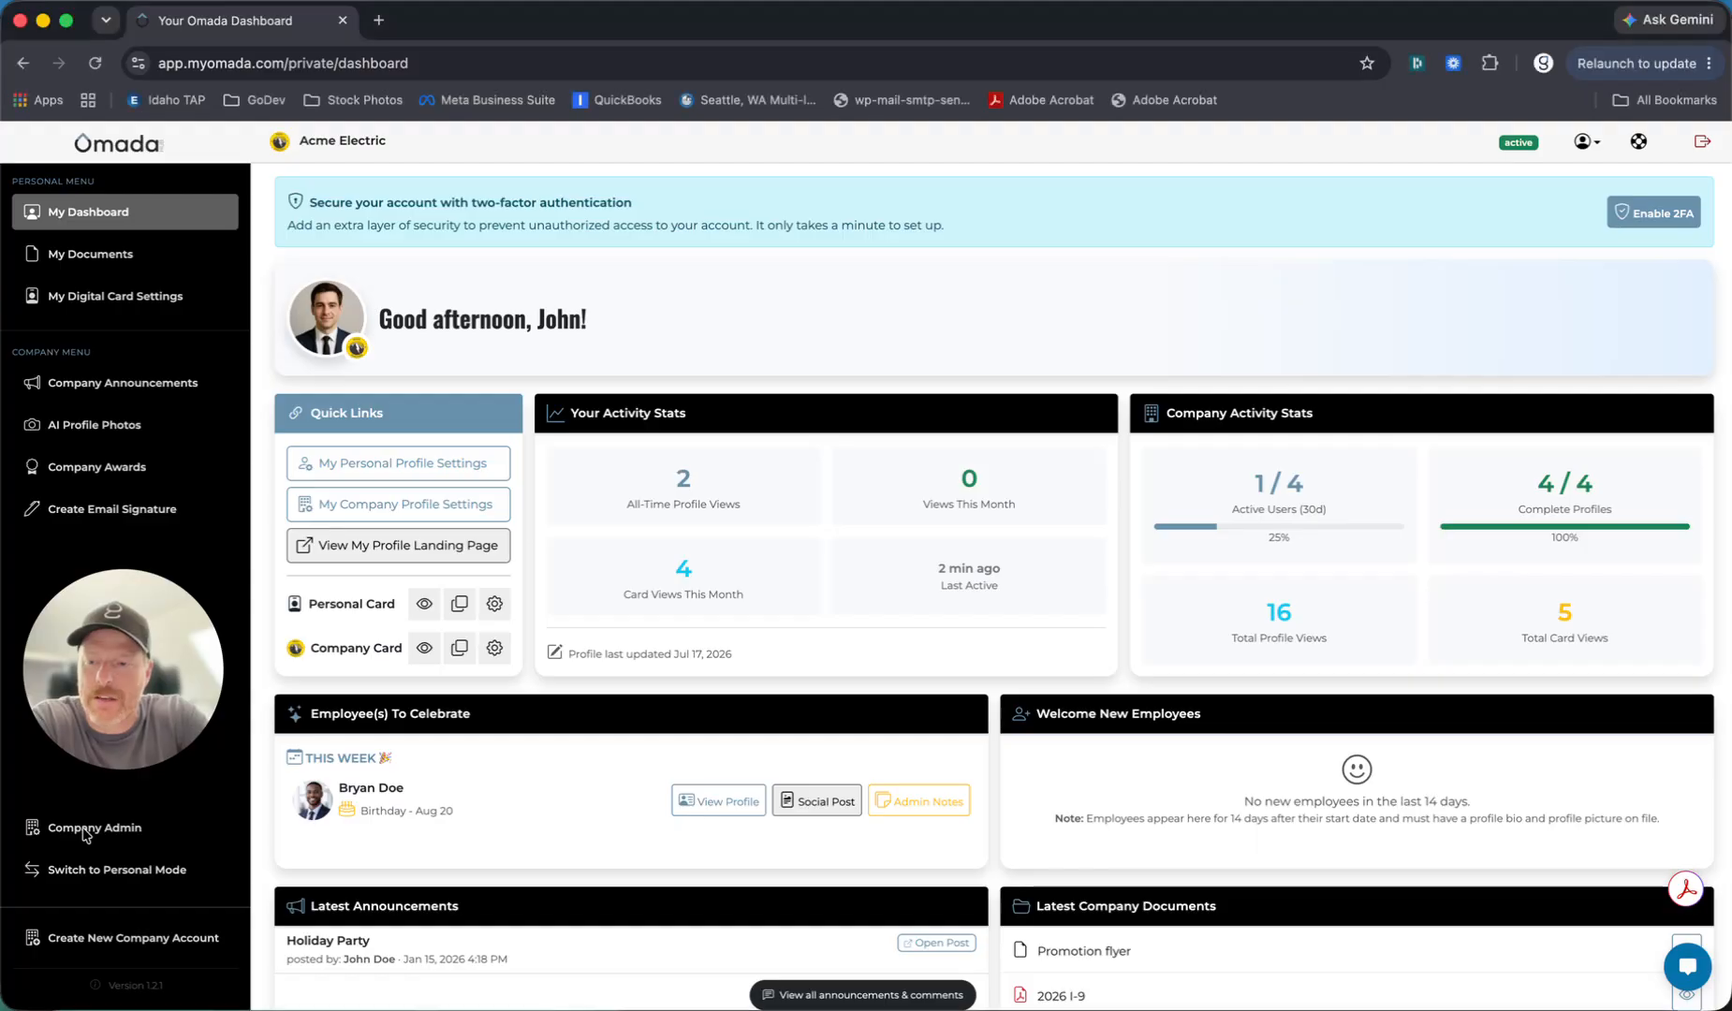
click(83, 829)
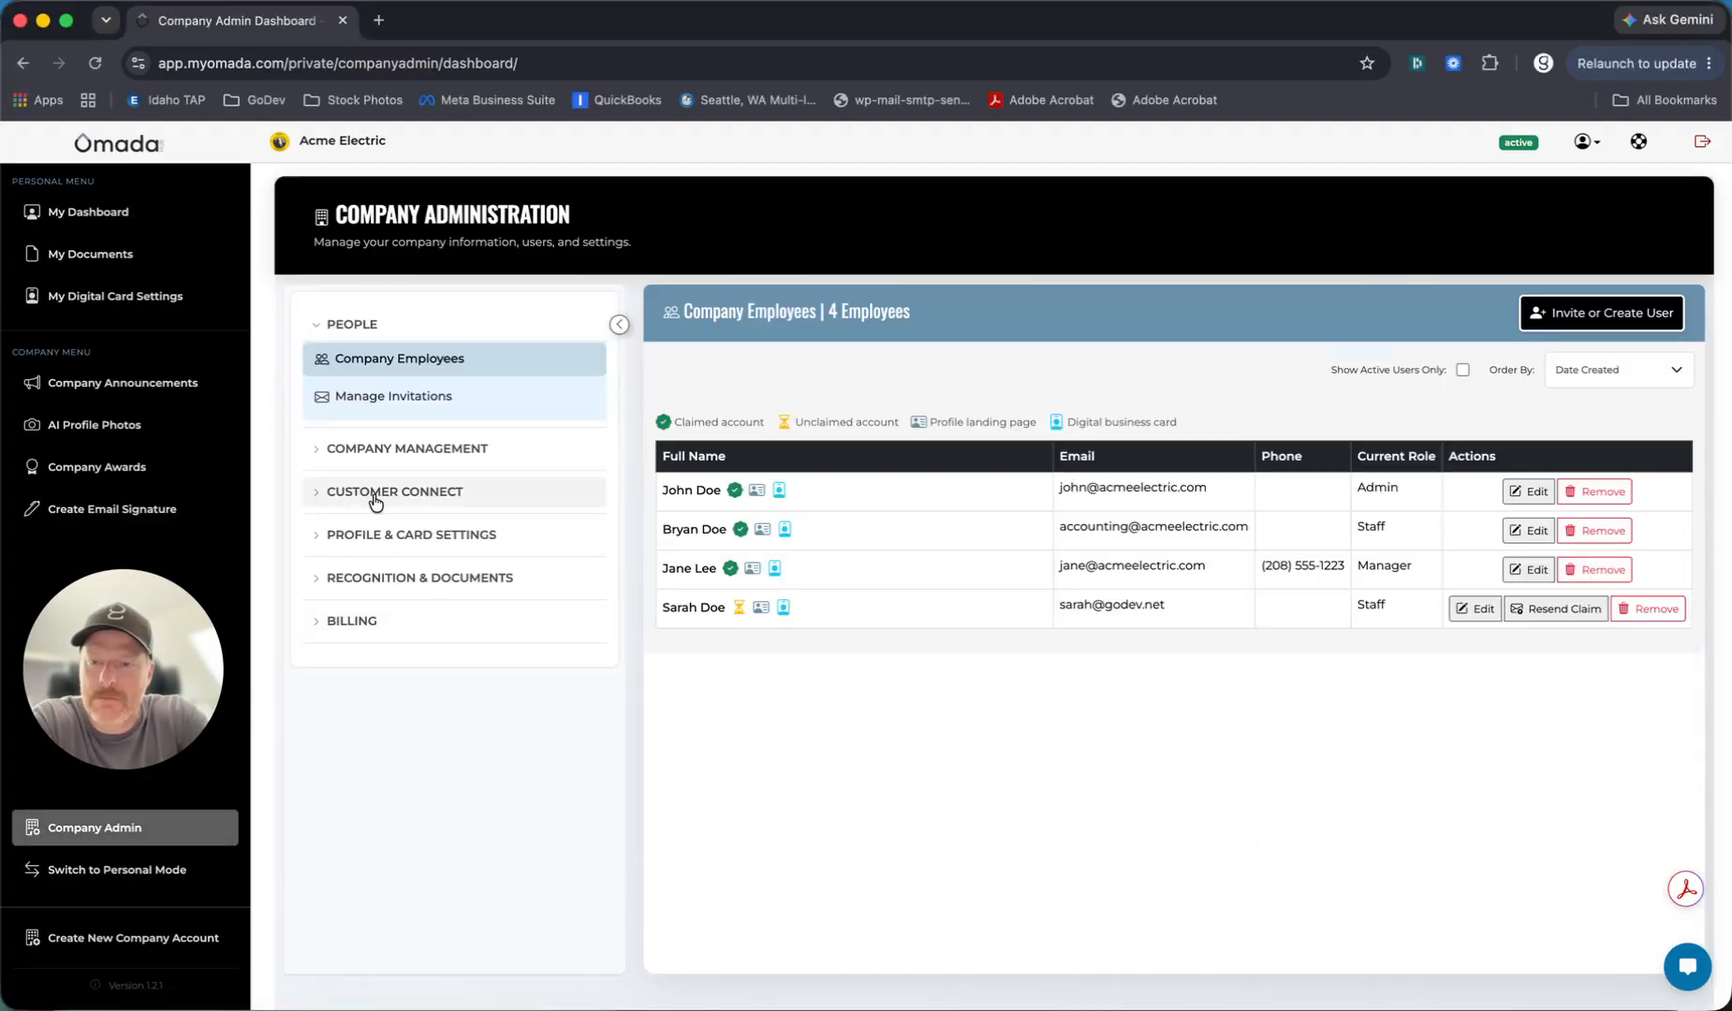
click(318, 494)
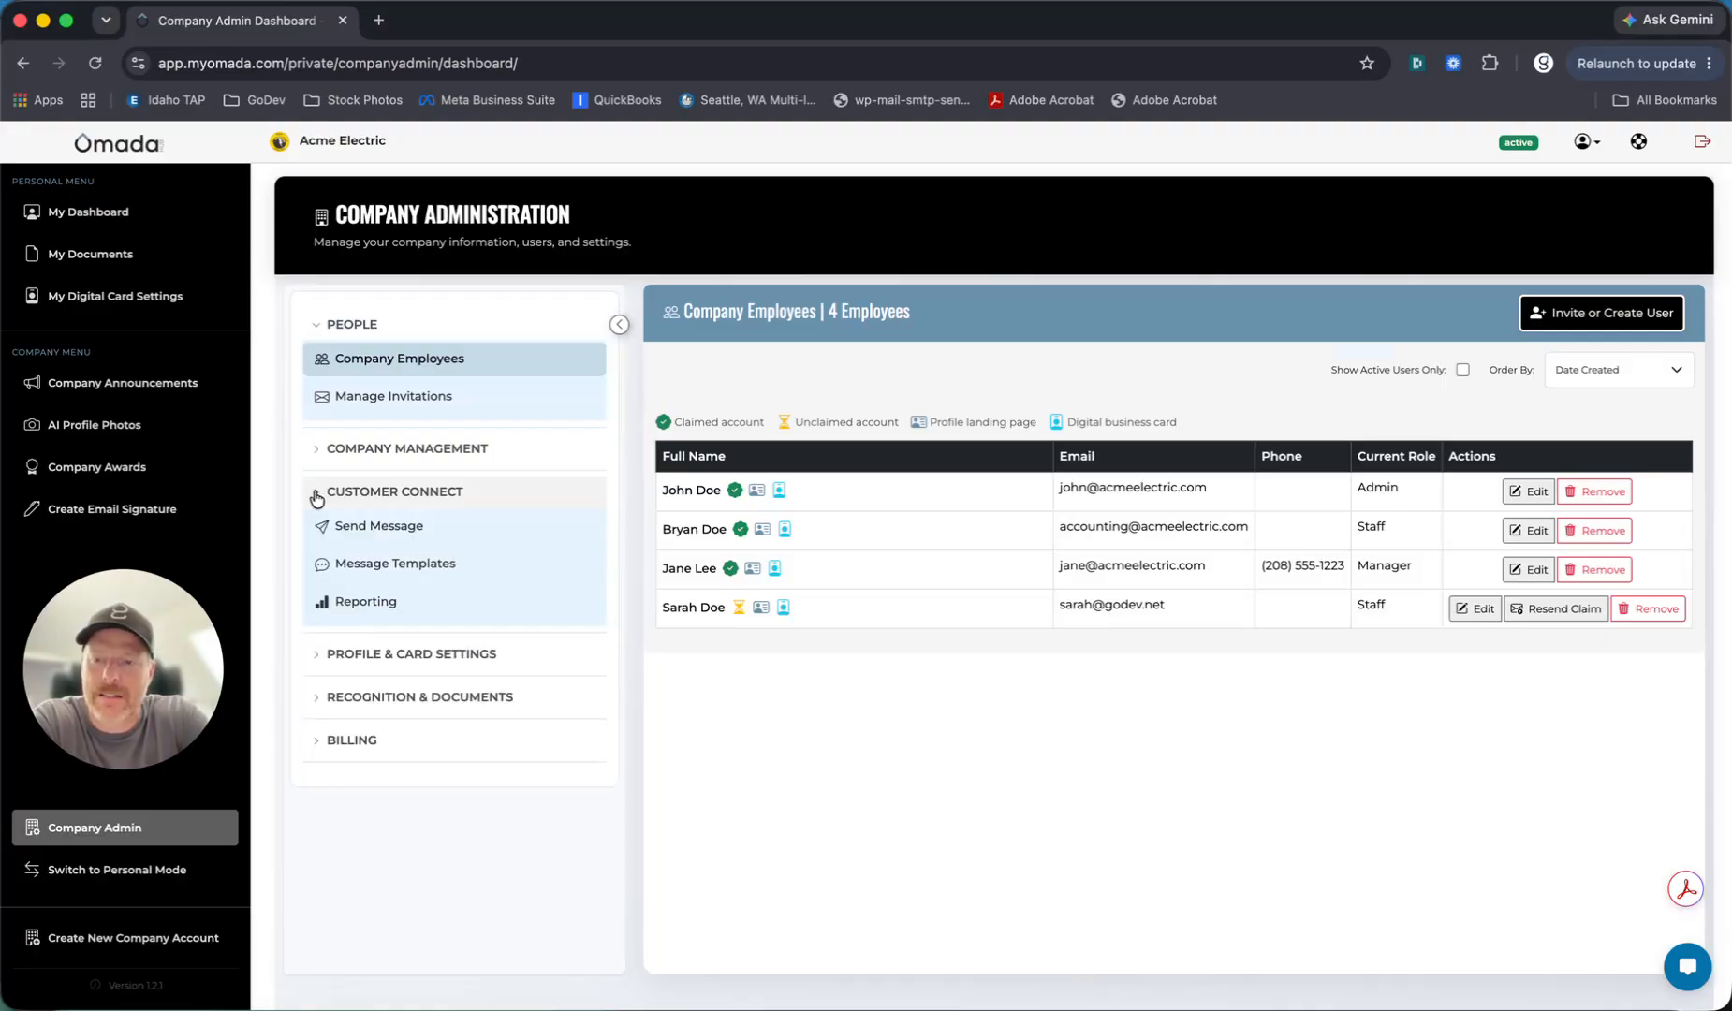
click(395, 567)
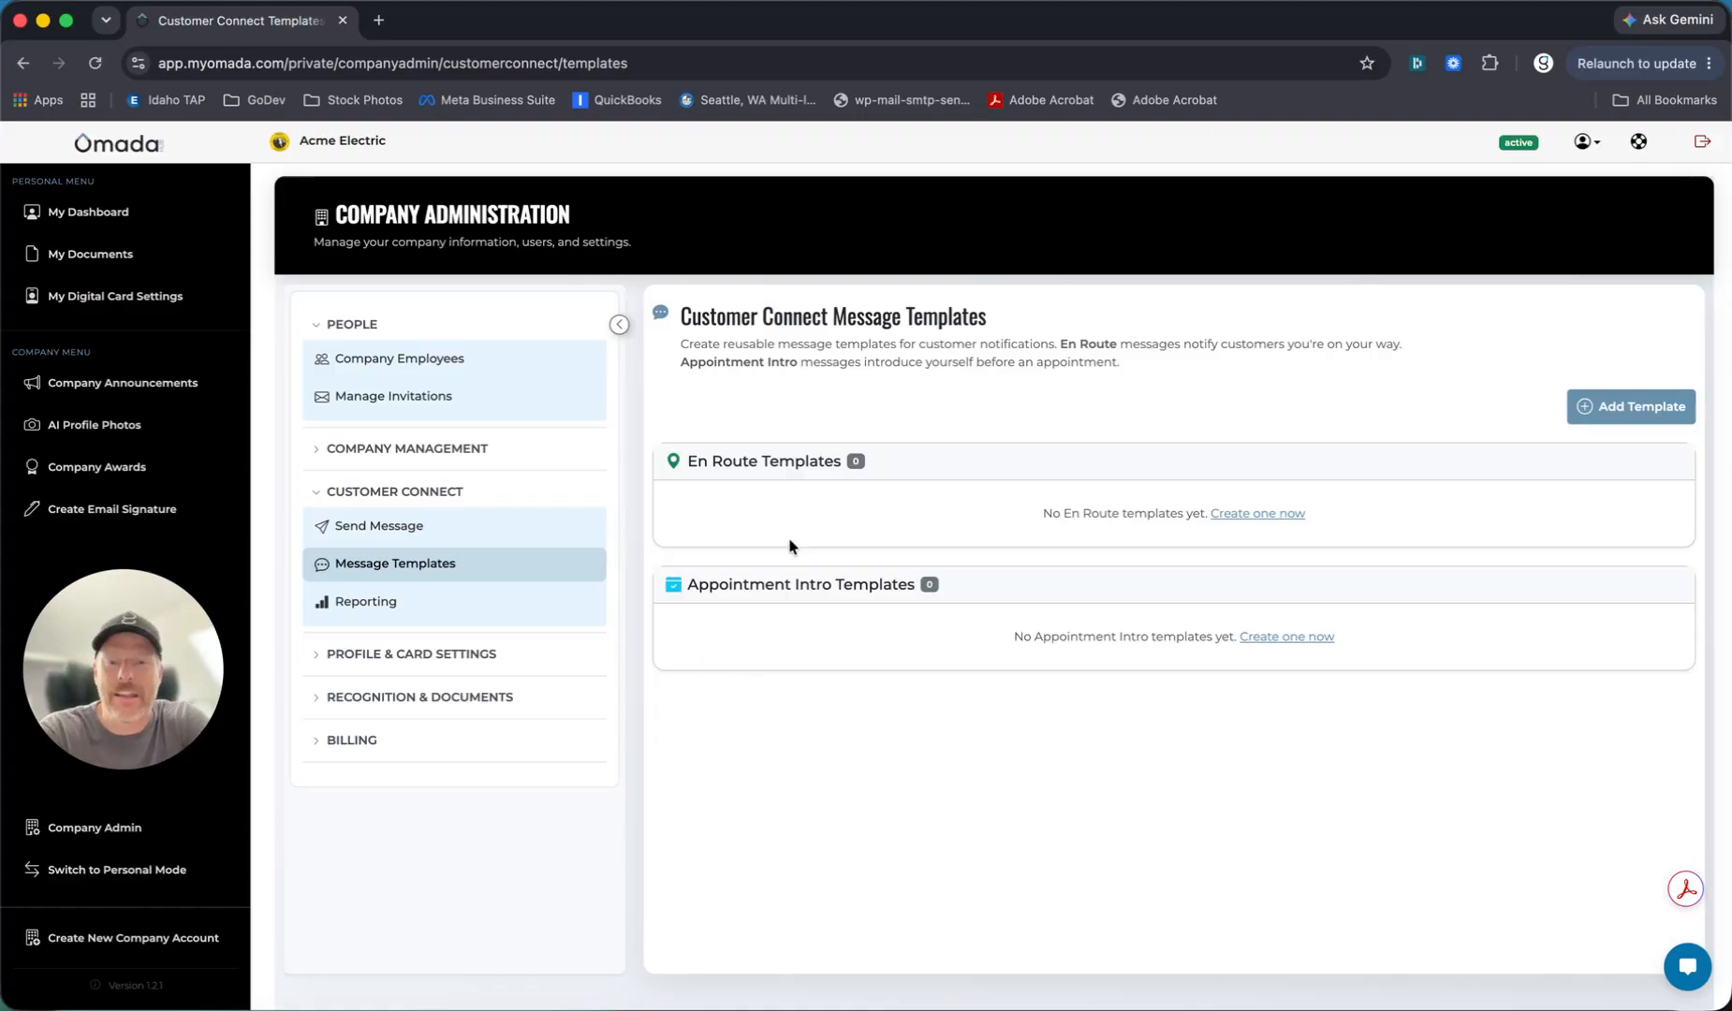
Step: Start a new message template named "New Appointment" with the message type Appointment Intro
click(1646, 419)
click(442, 356)
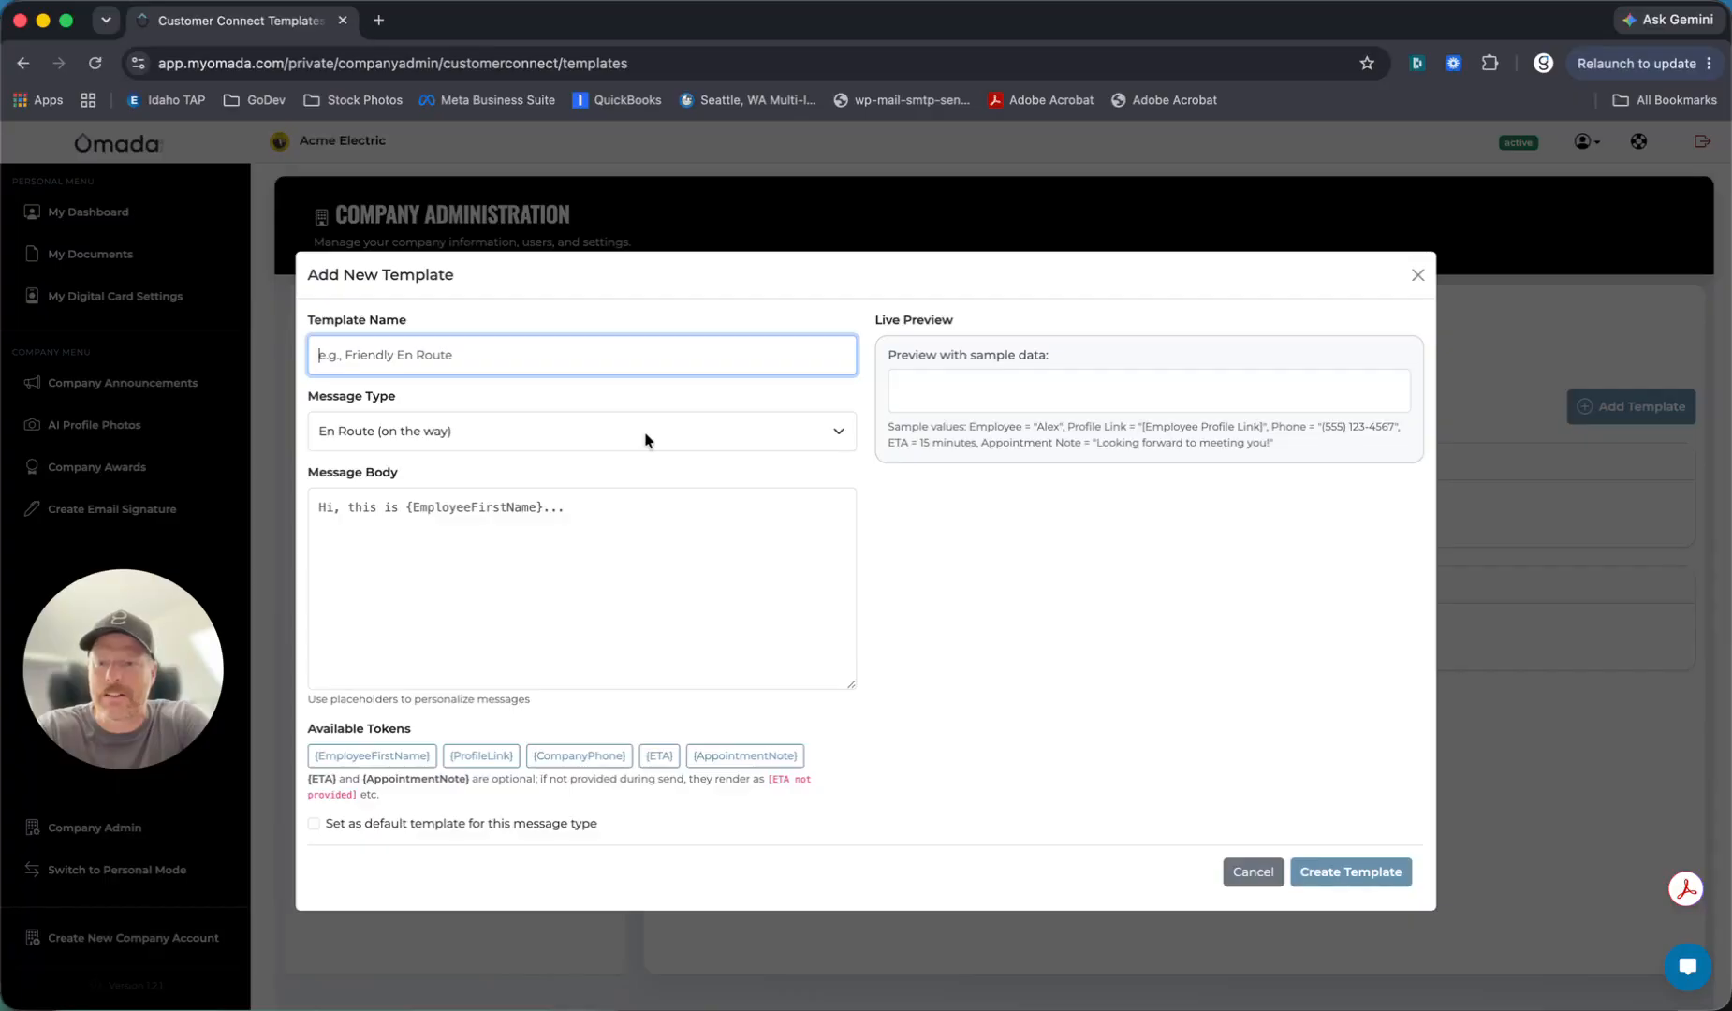
text(New App)
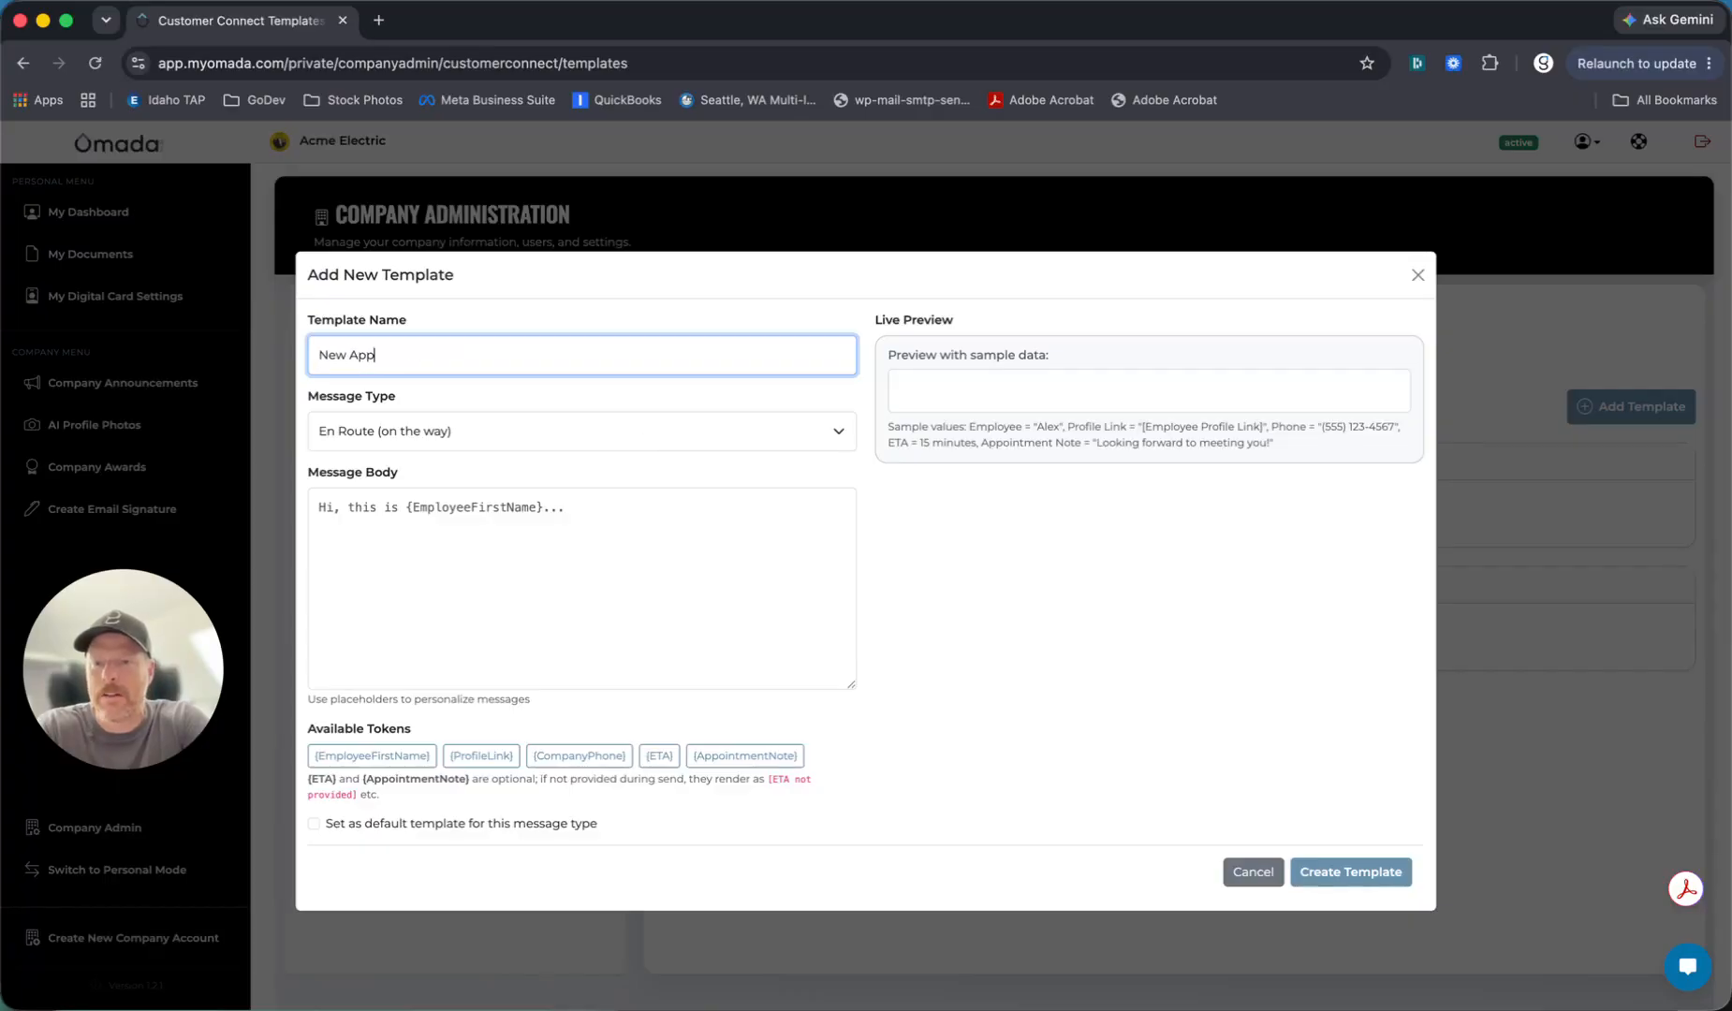
text(ointment)
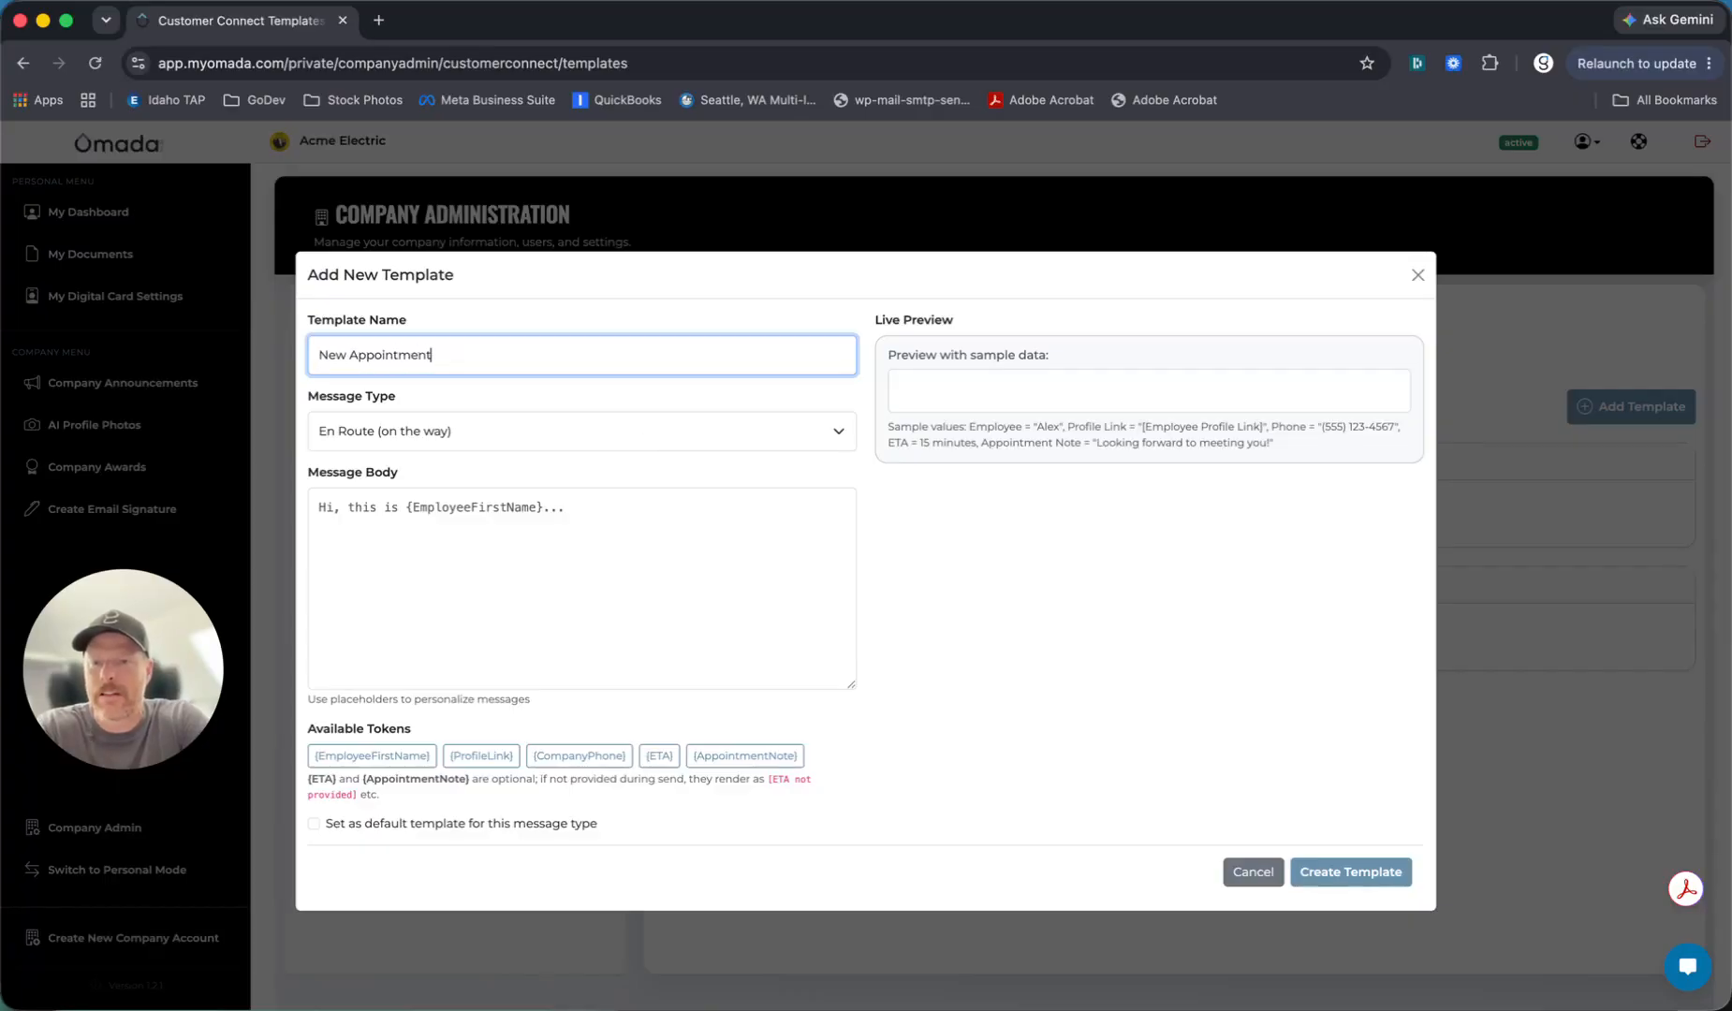
click(485, 437)
click(407, 449)
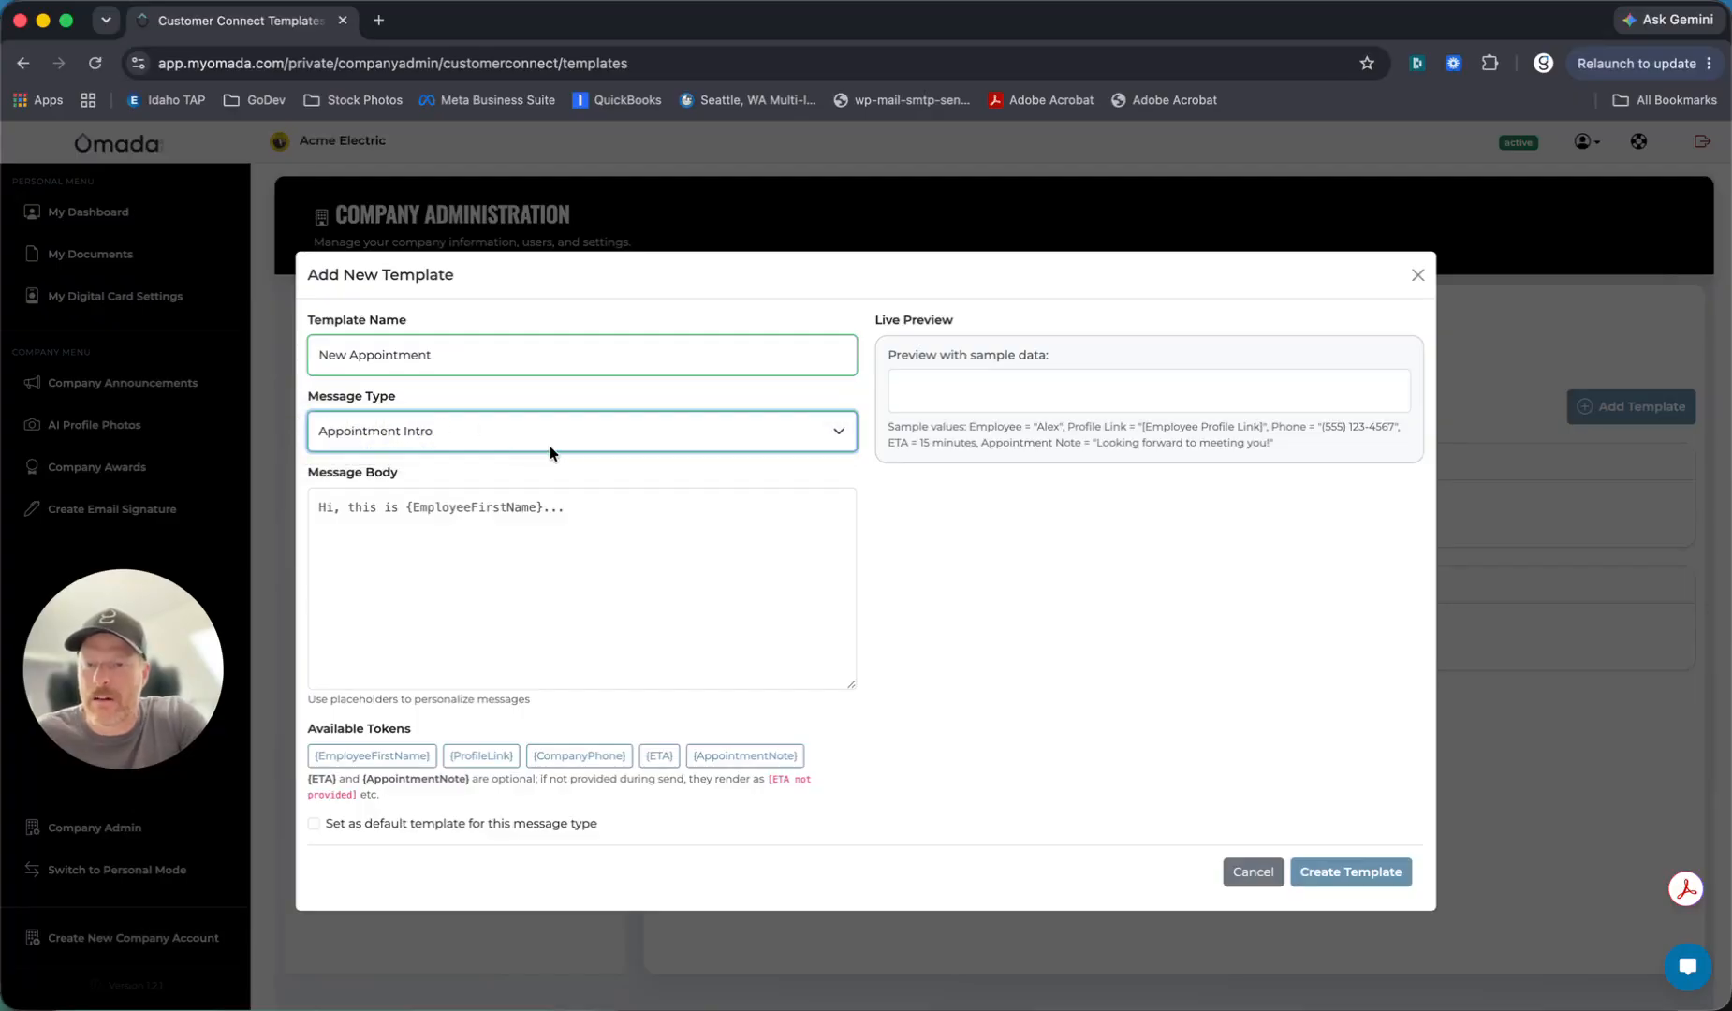
Step: Begin the message body with "Hi, this is {EmployeeFirstName}! We look forward to our appointment later today.", inserting the first name as a token
click(513, 513)
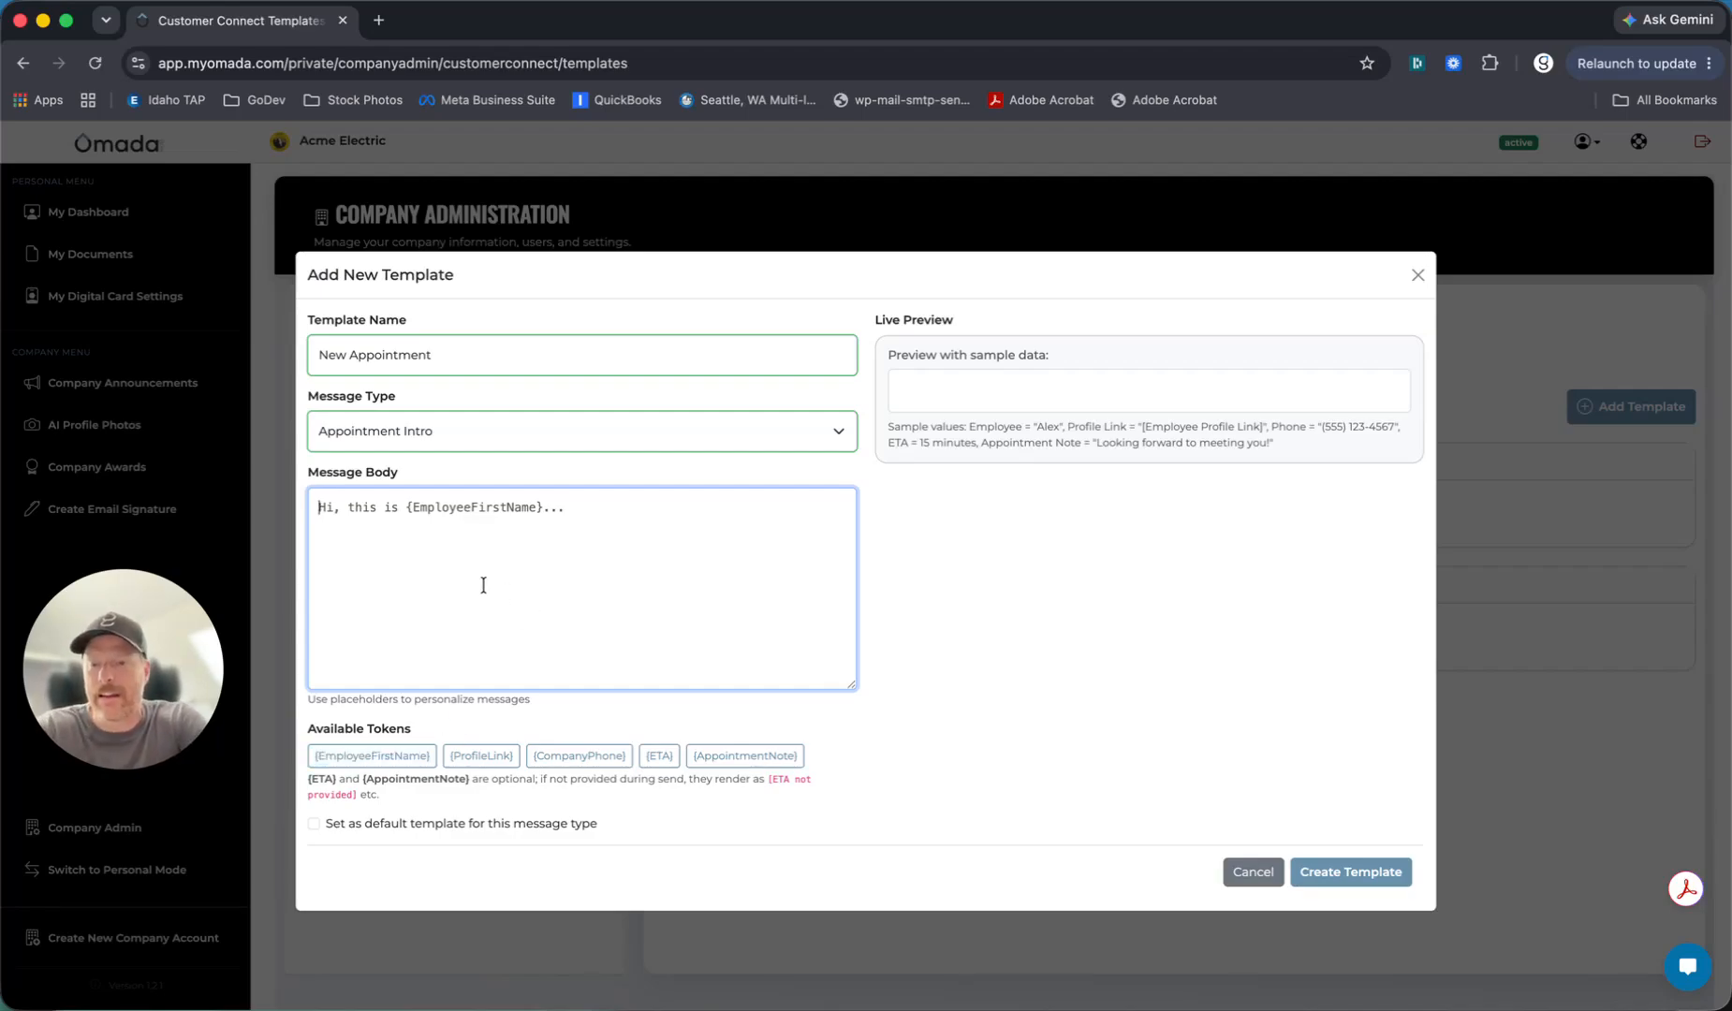
text(Hi, this is)
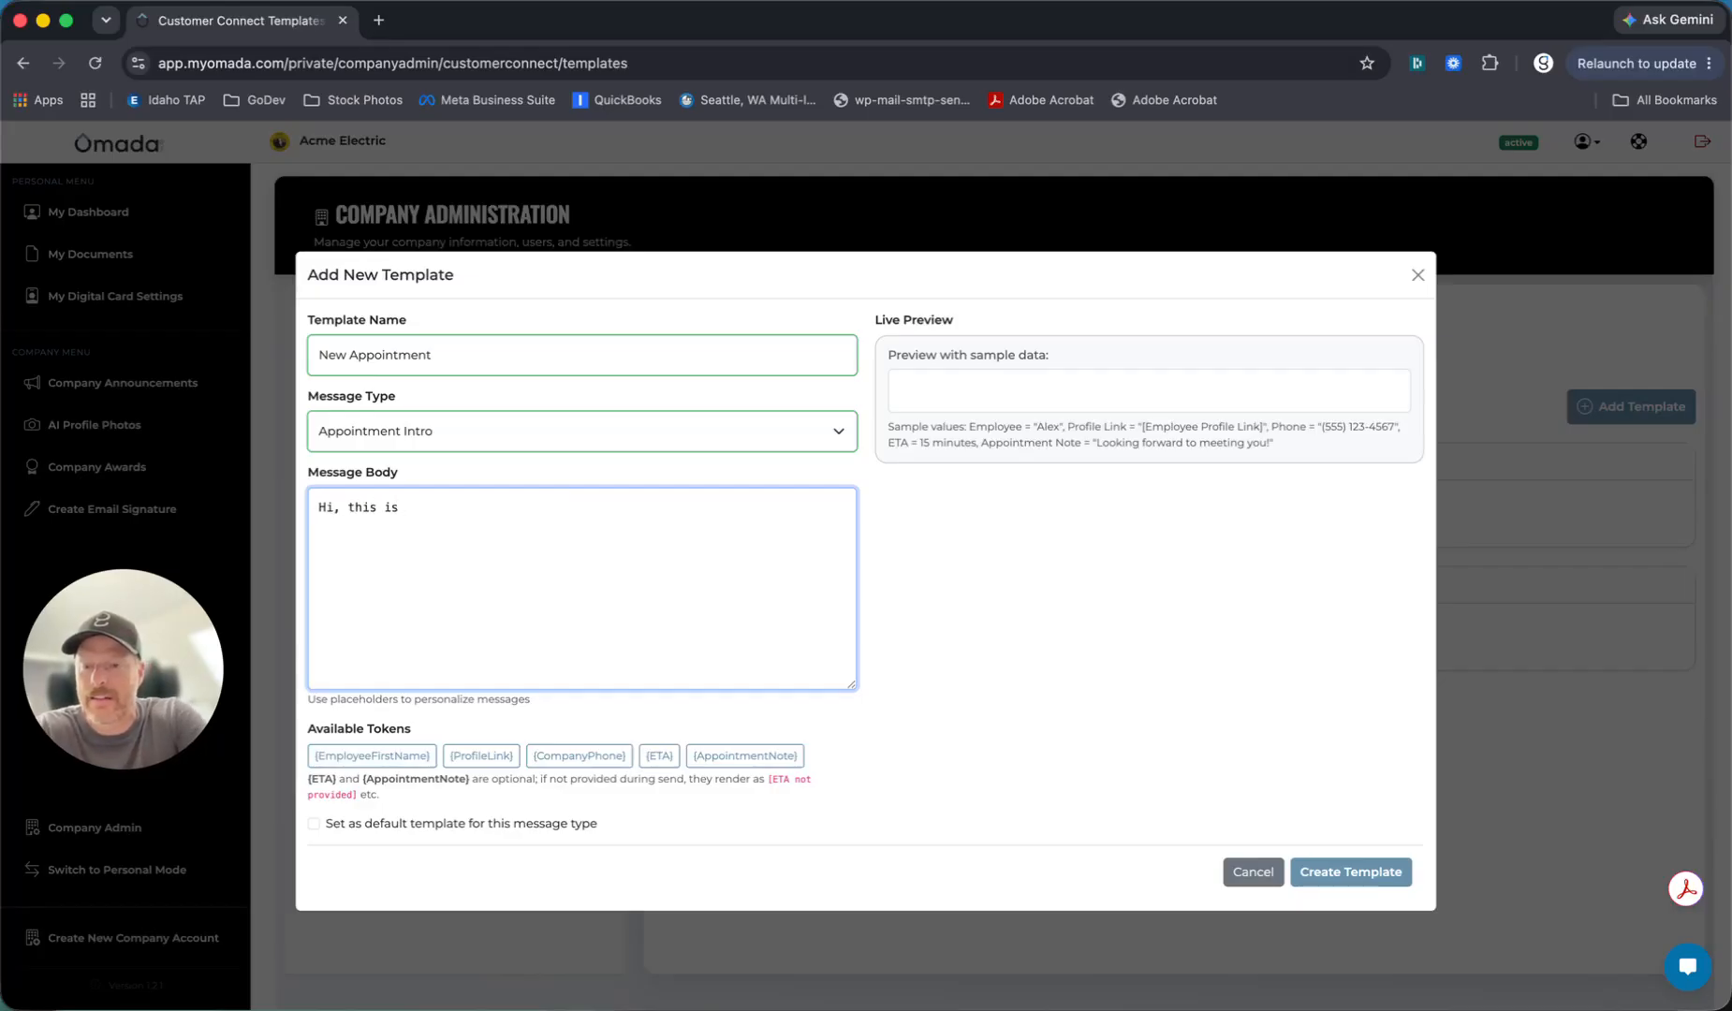
click(370, 756)
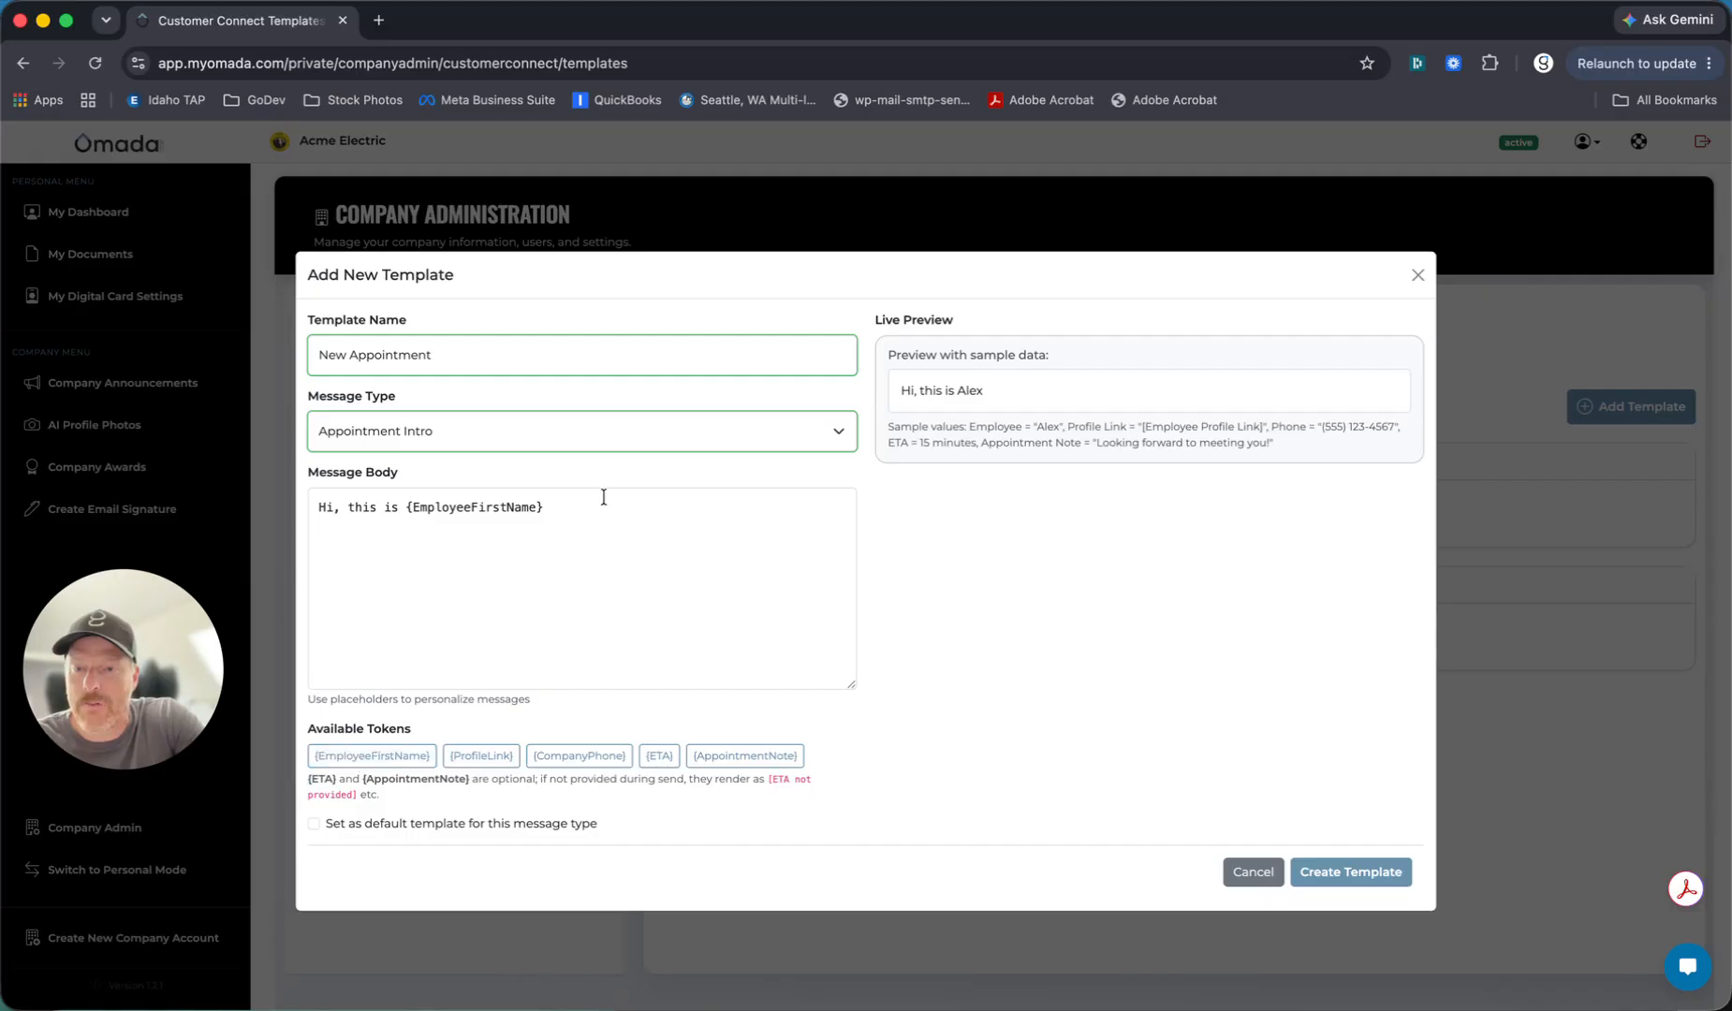
click(563, 513)
text(!)
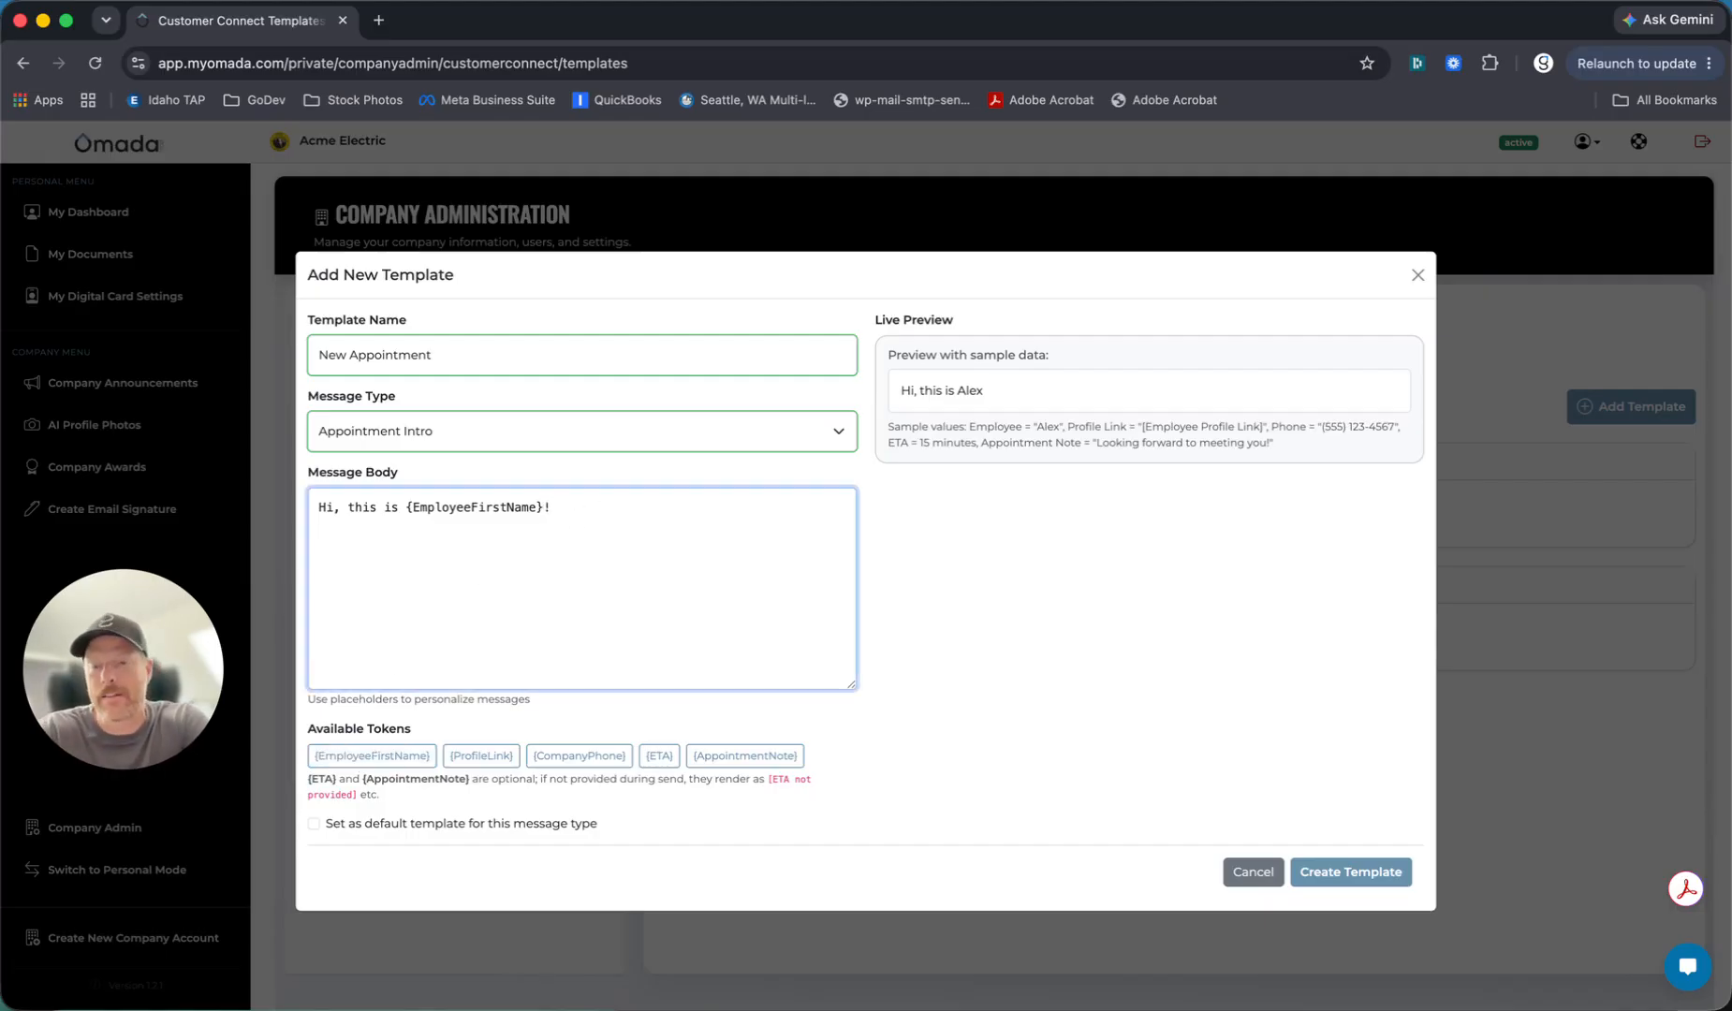
text( We lo)
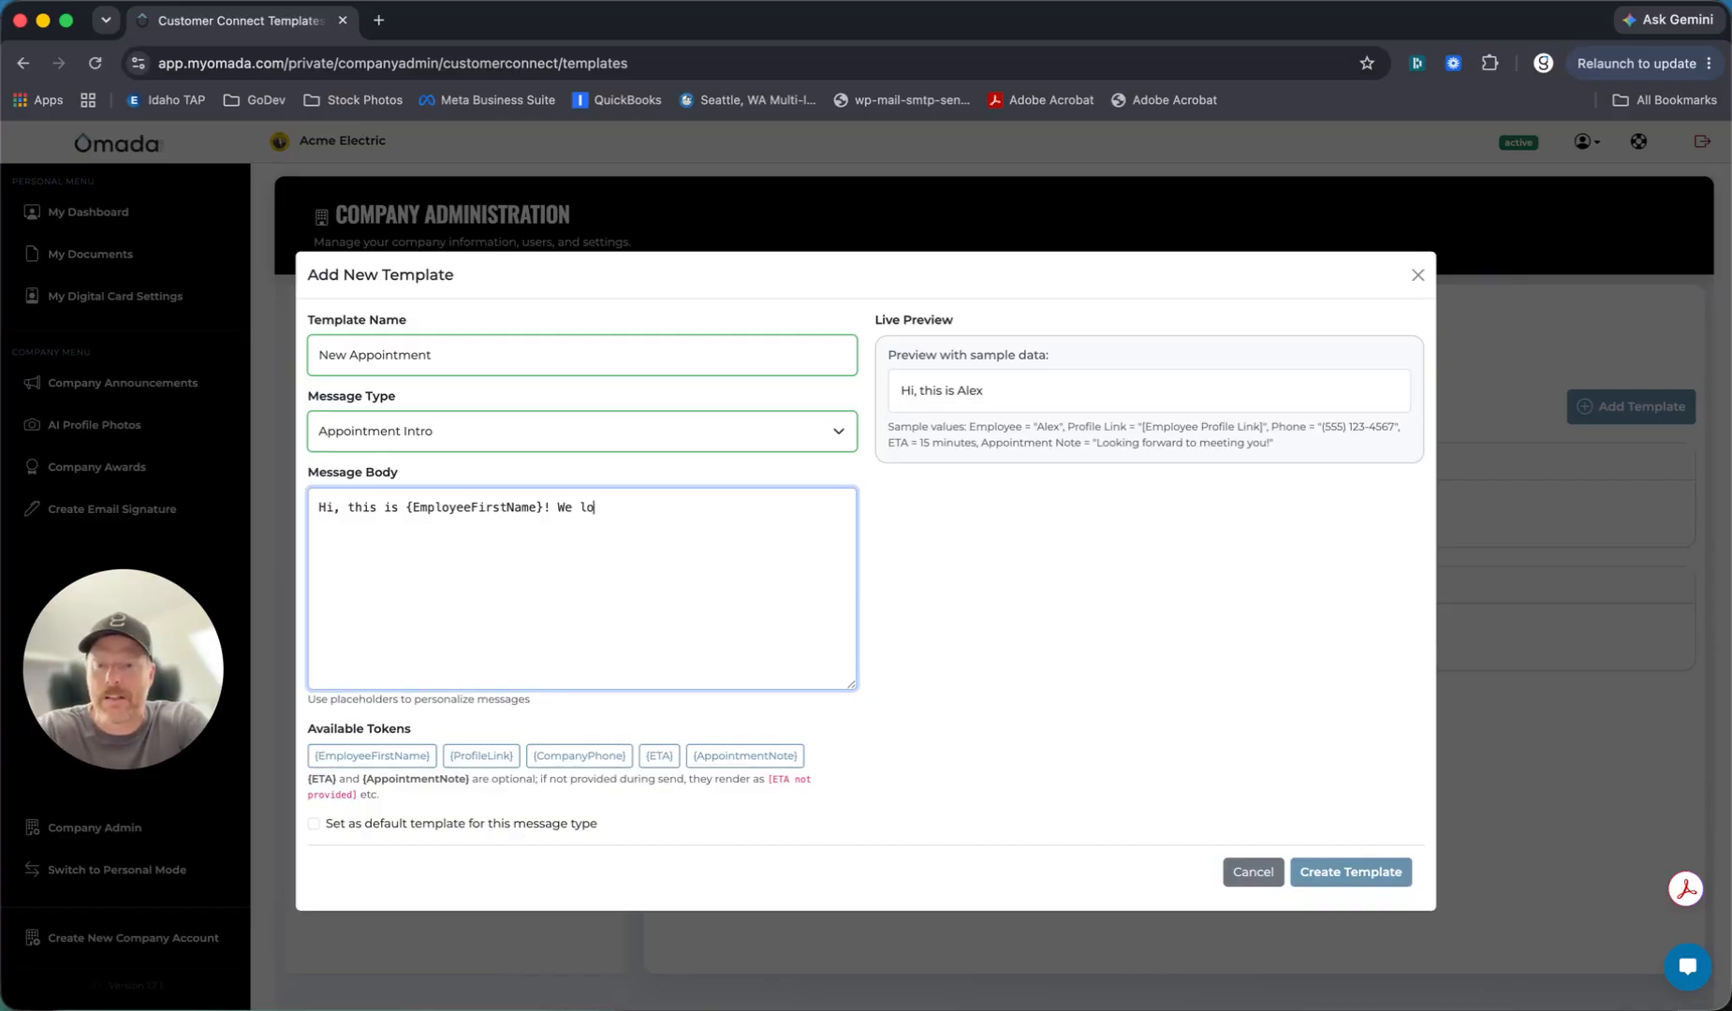
text(ok forward )
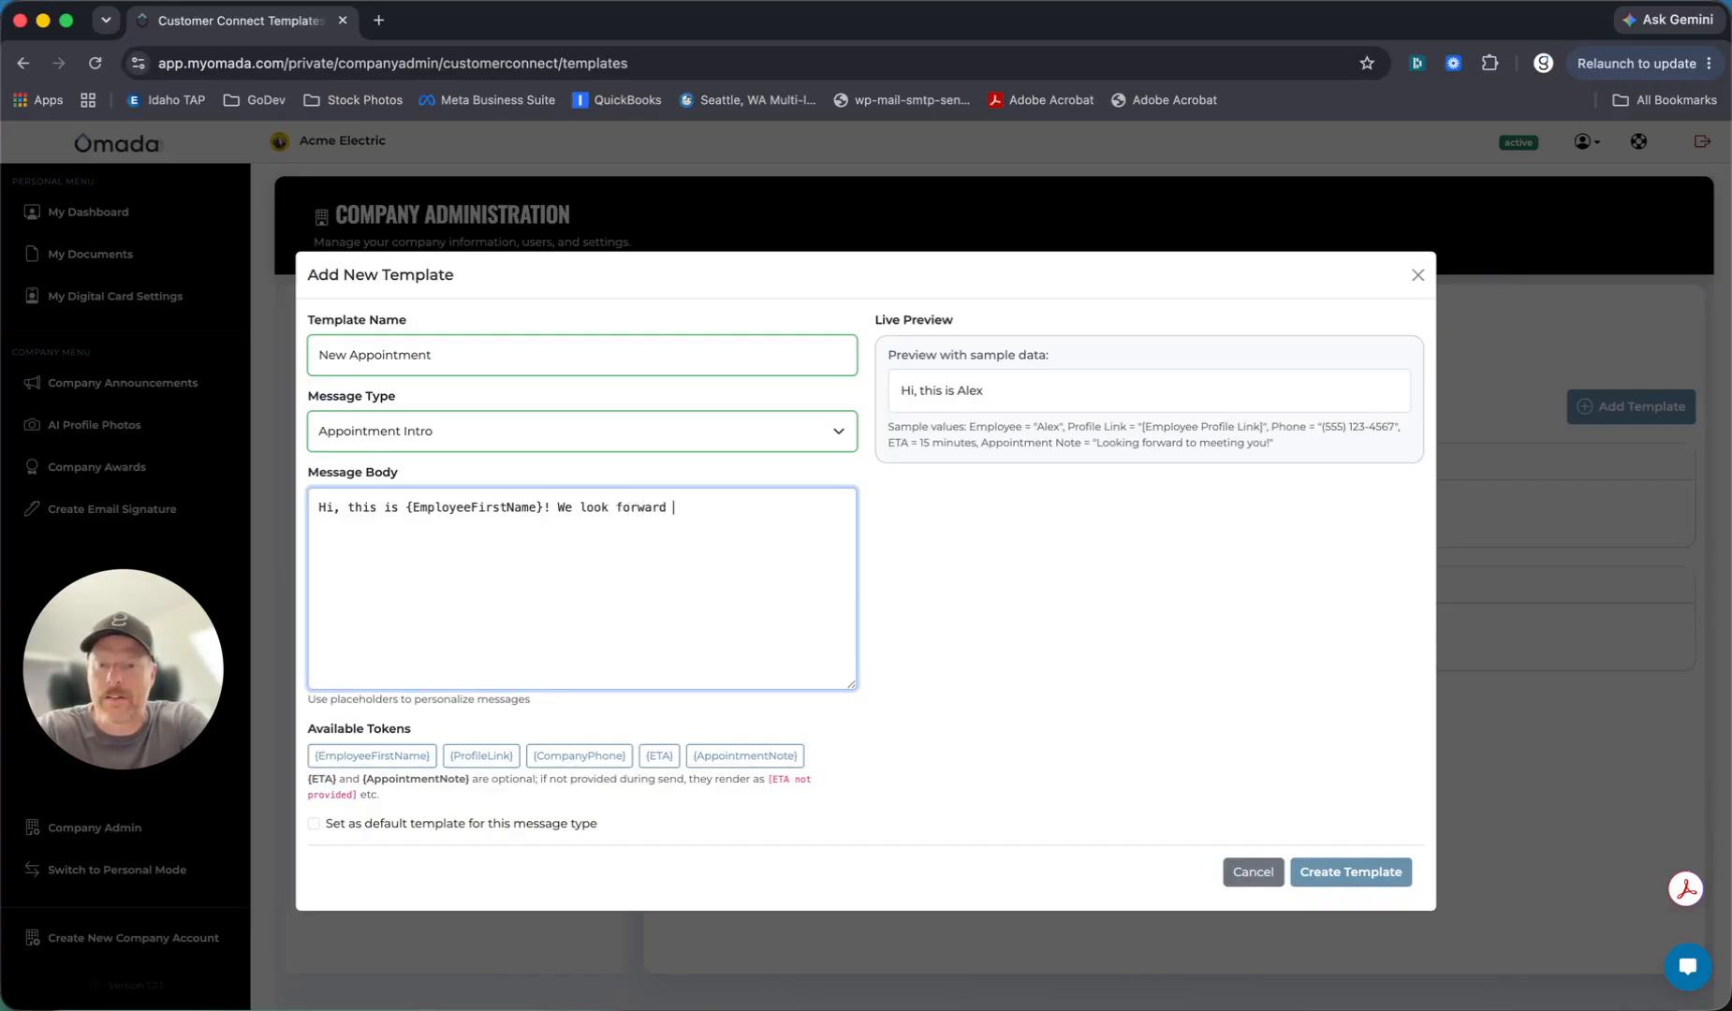
text(to our appointment)
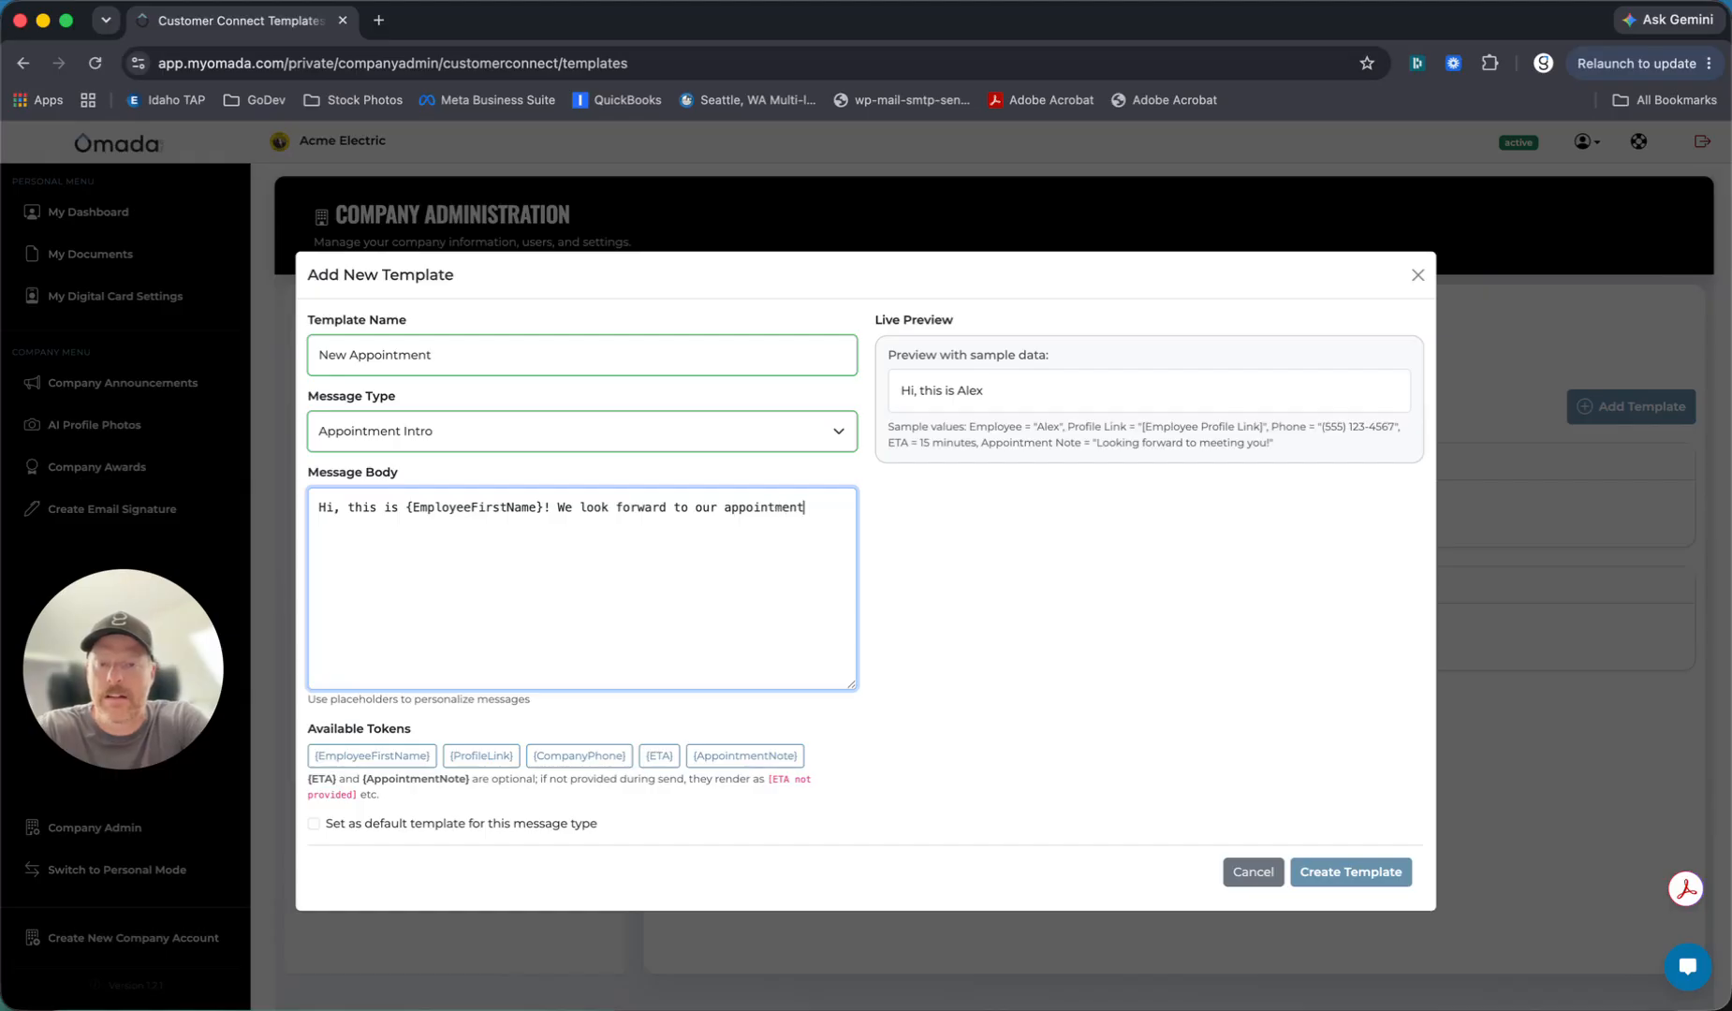
text( later tod)
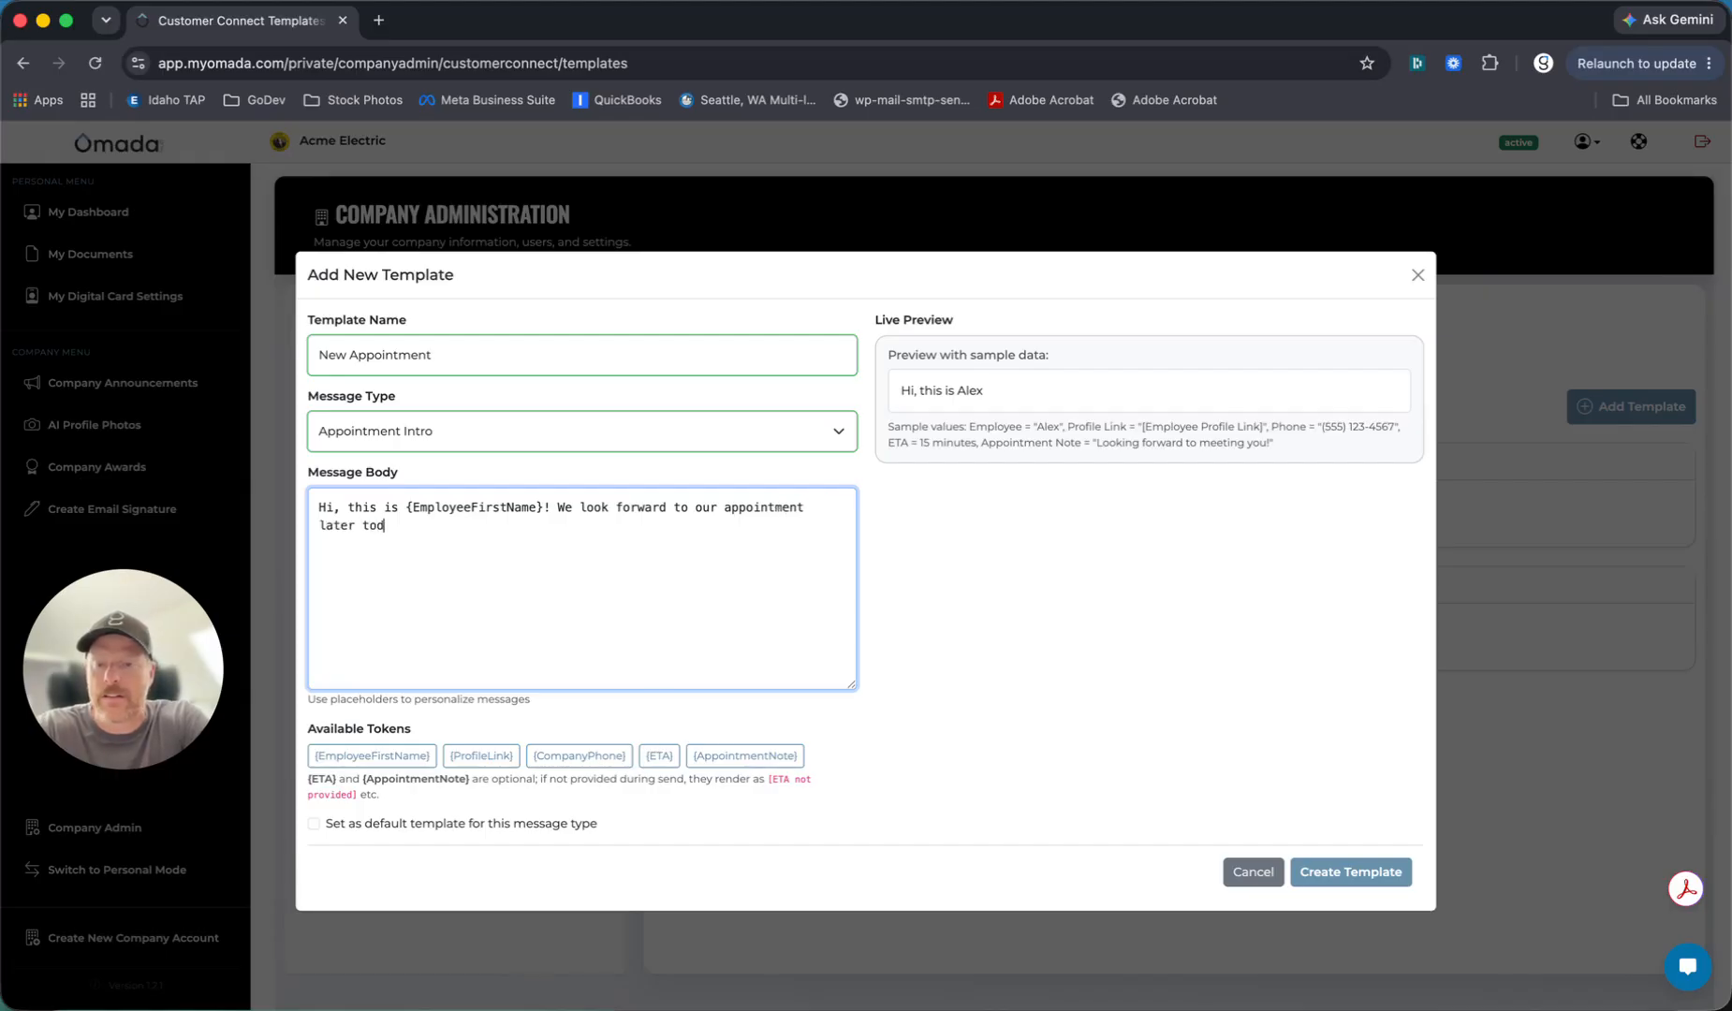
text(ay. If you would like to get)
Step: Continue the body with "If you would like to get to know me a bit better, feel free to read about me on my bio: {ProfileLink}"
key(BackSpace)
key(BackSpace)
key(BackSpace)
key(BackSpace)
key(BackSpace)
key(BackSpace)
text(If you would like to get )
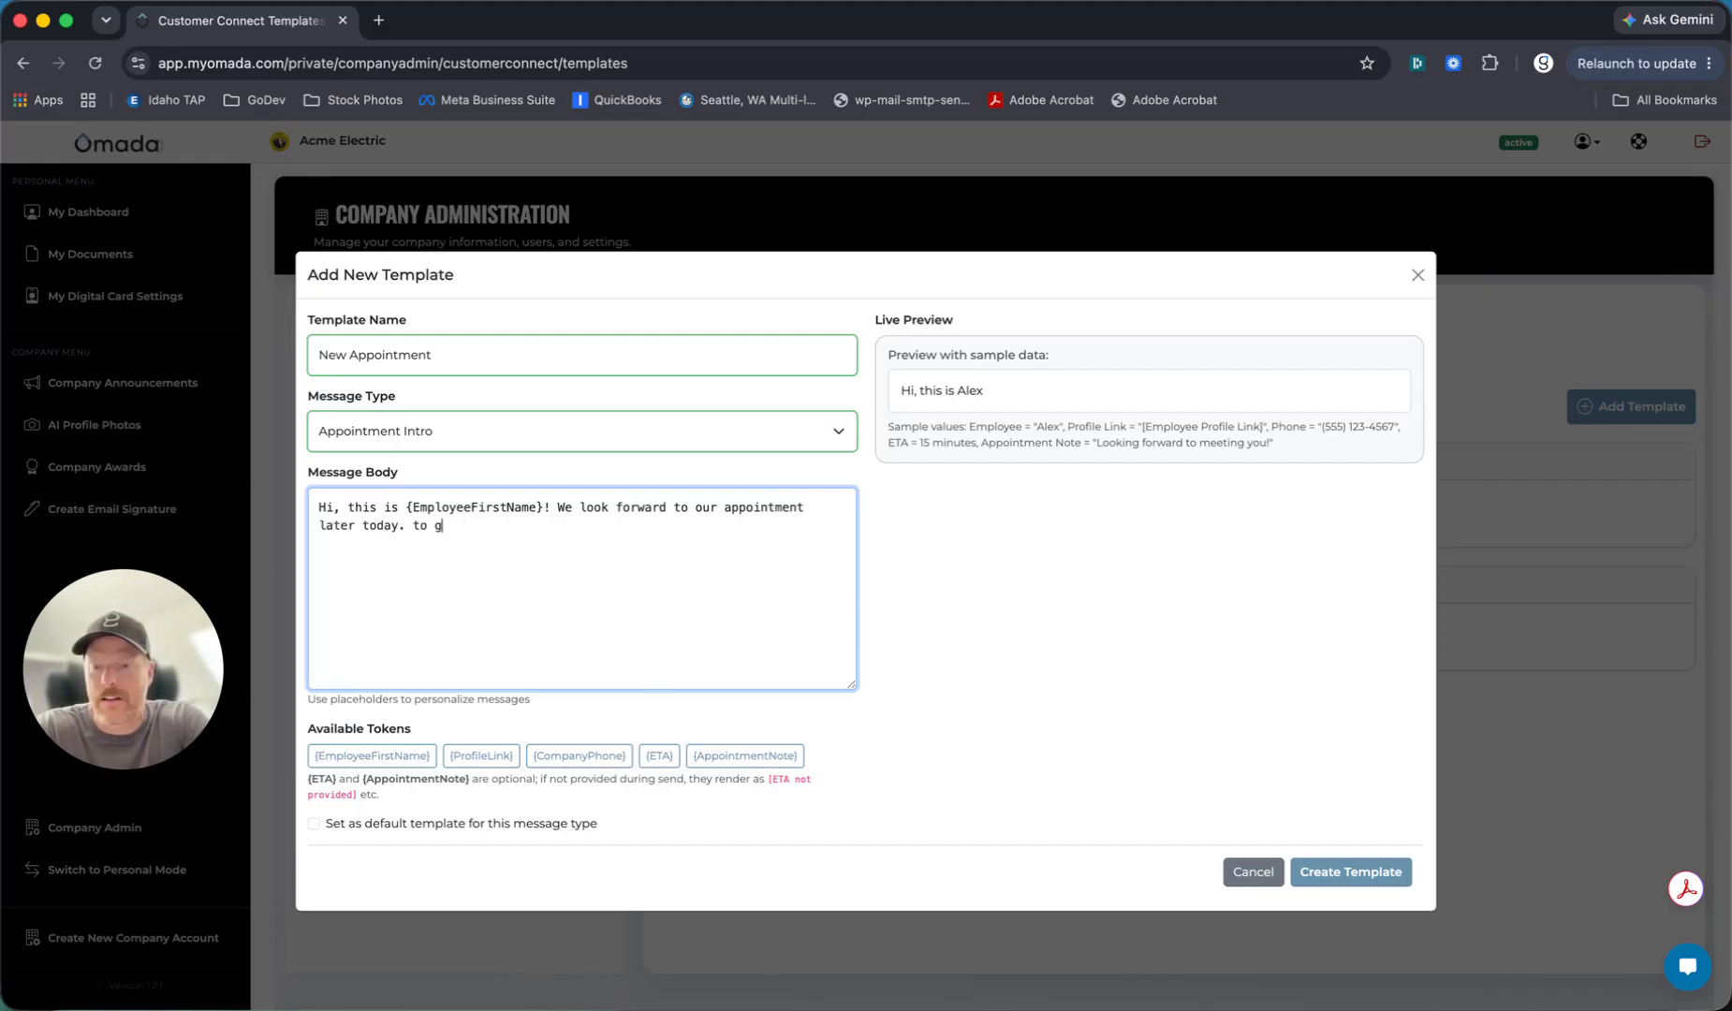
text(to know me a bit b)
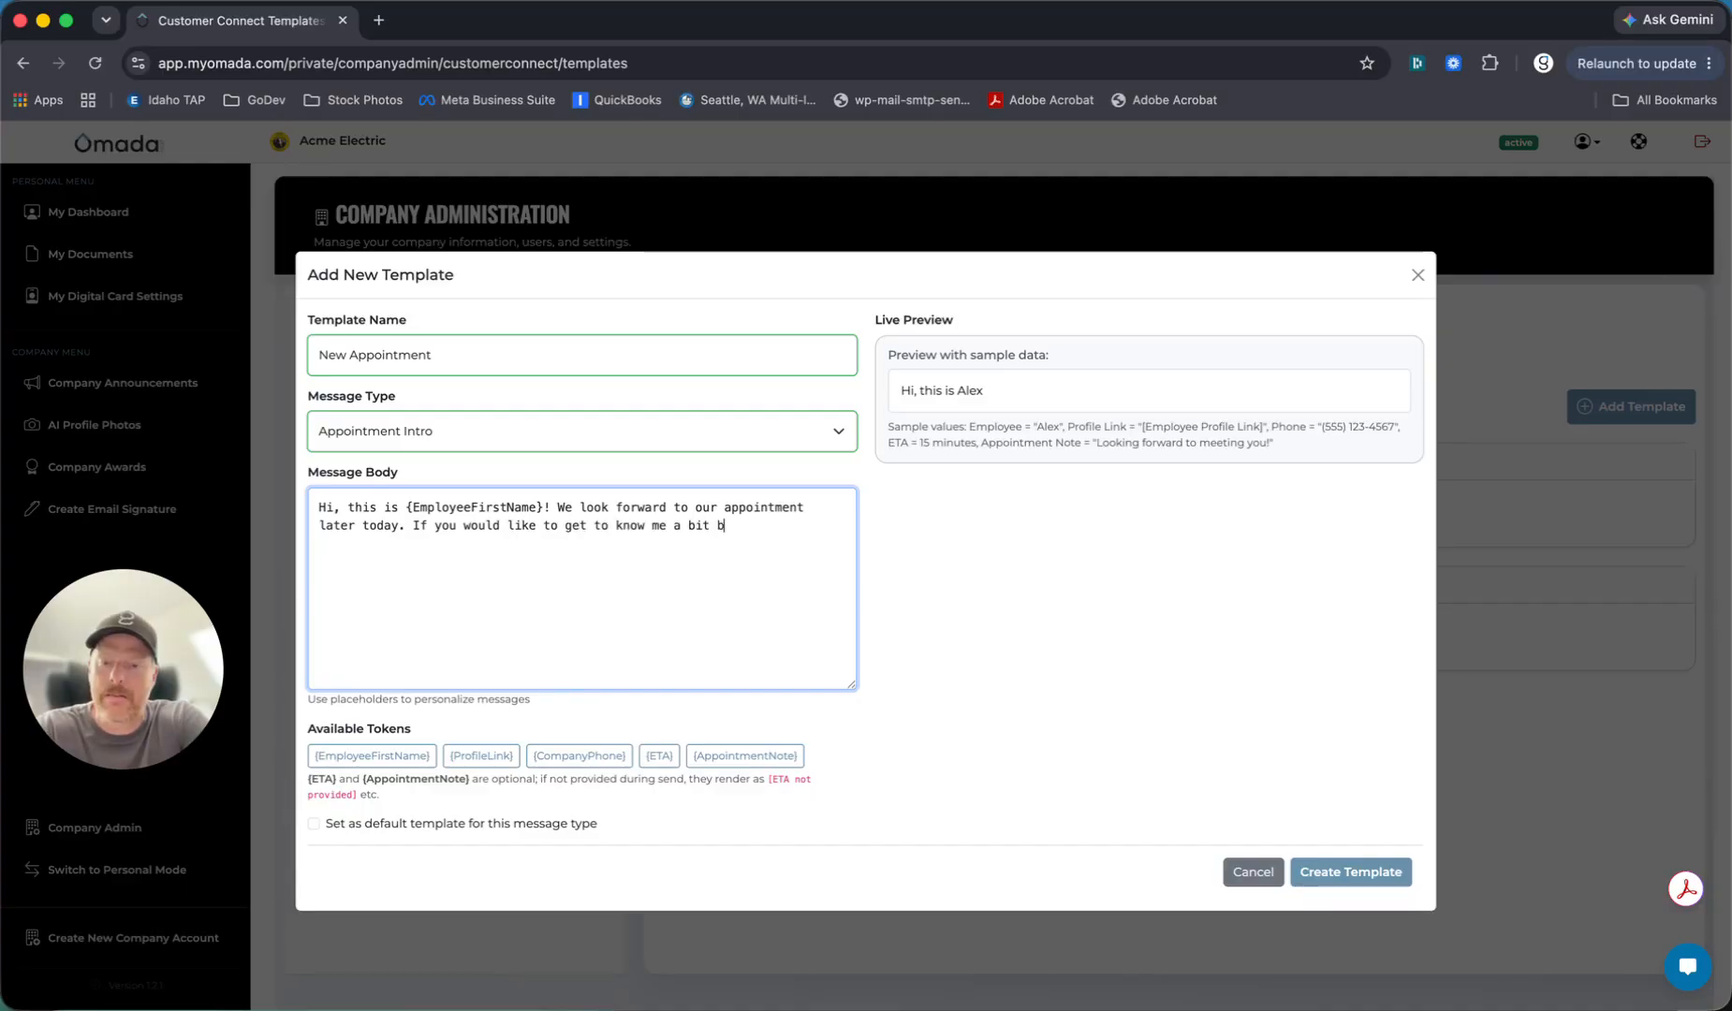
text(etter, feel free)
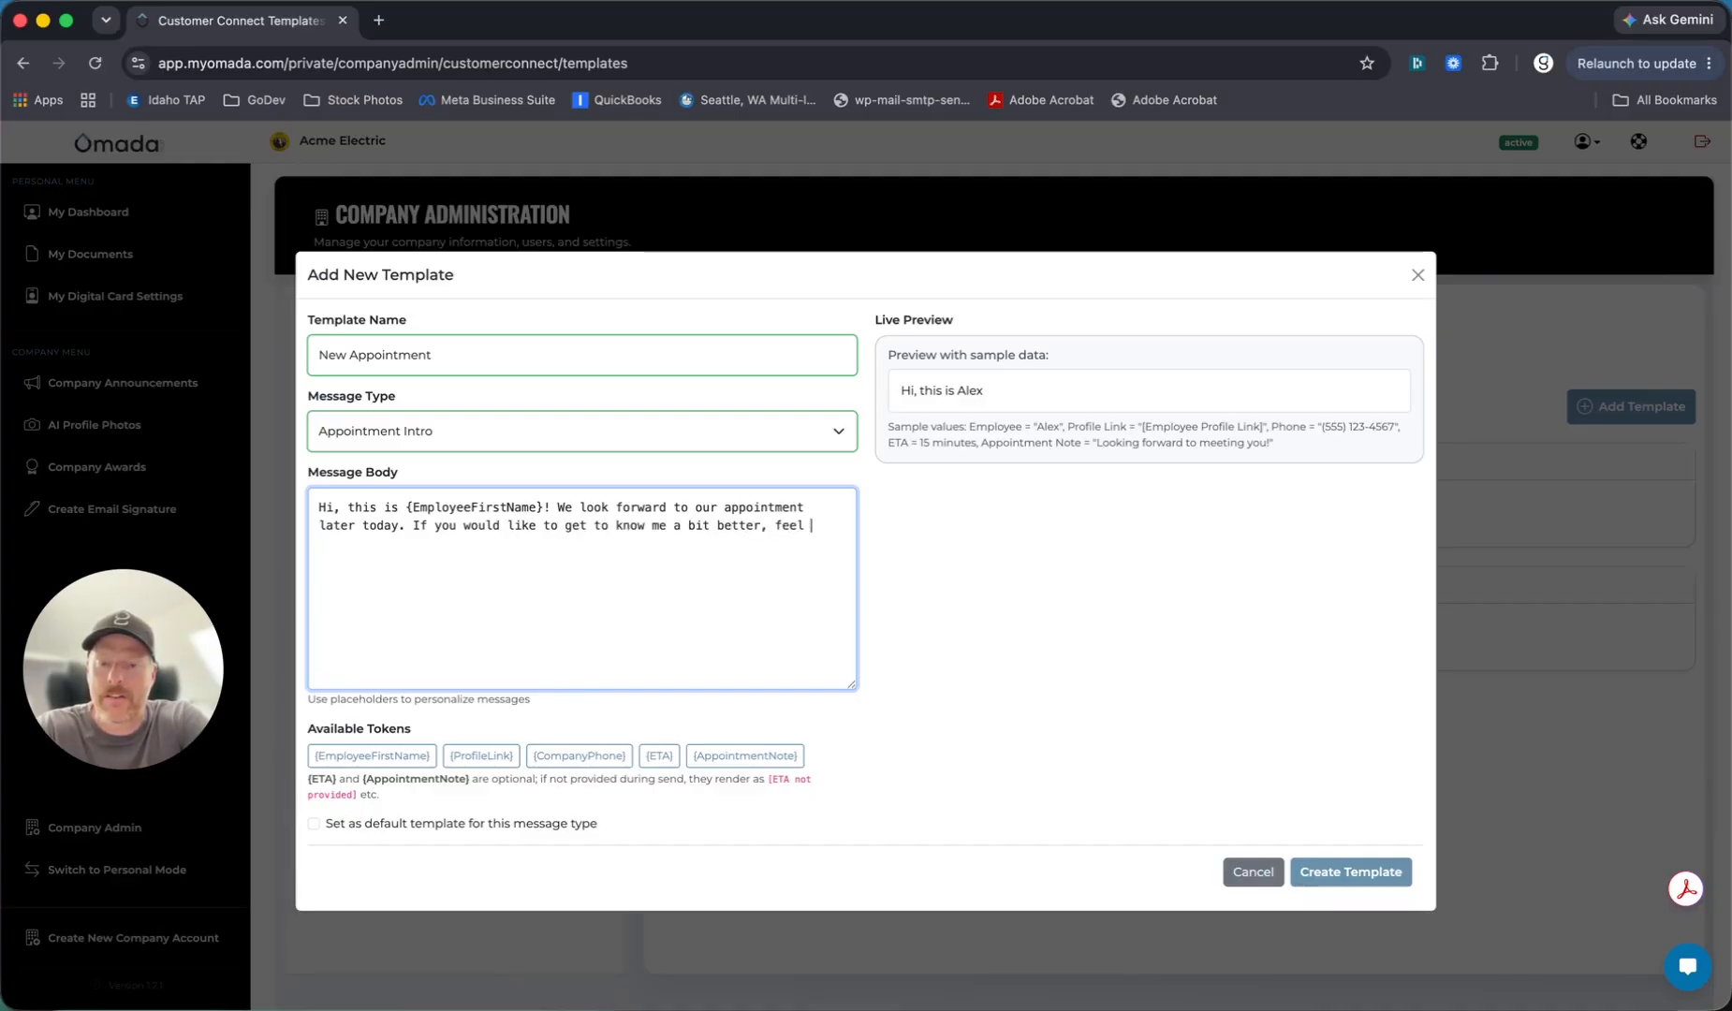
text(read about me on my bio:)
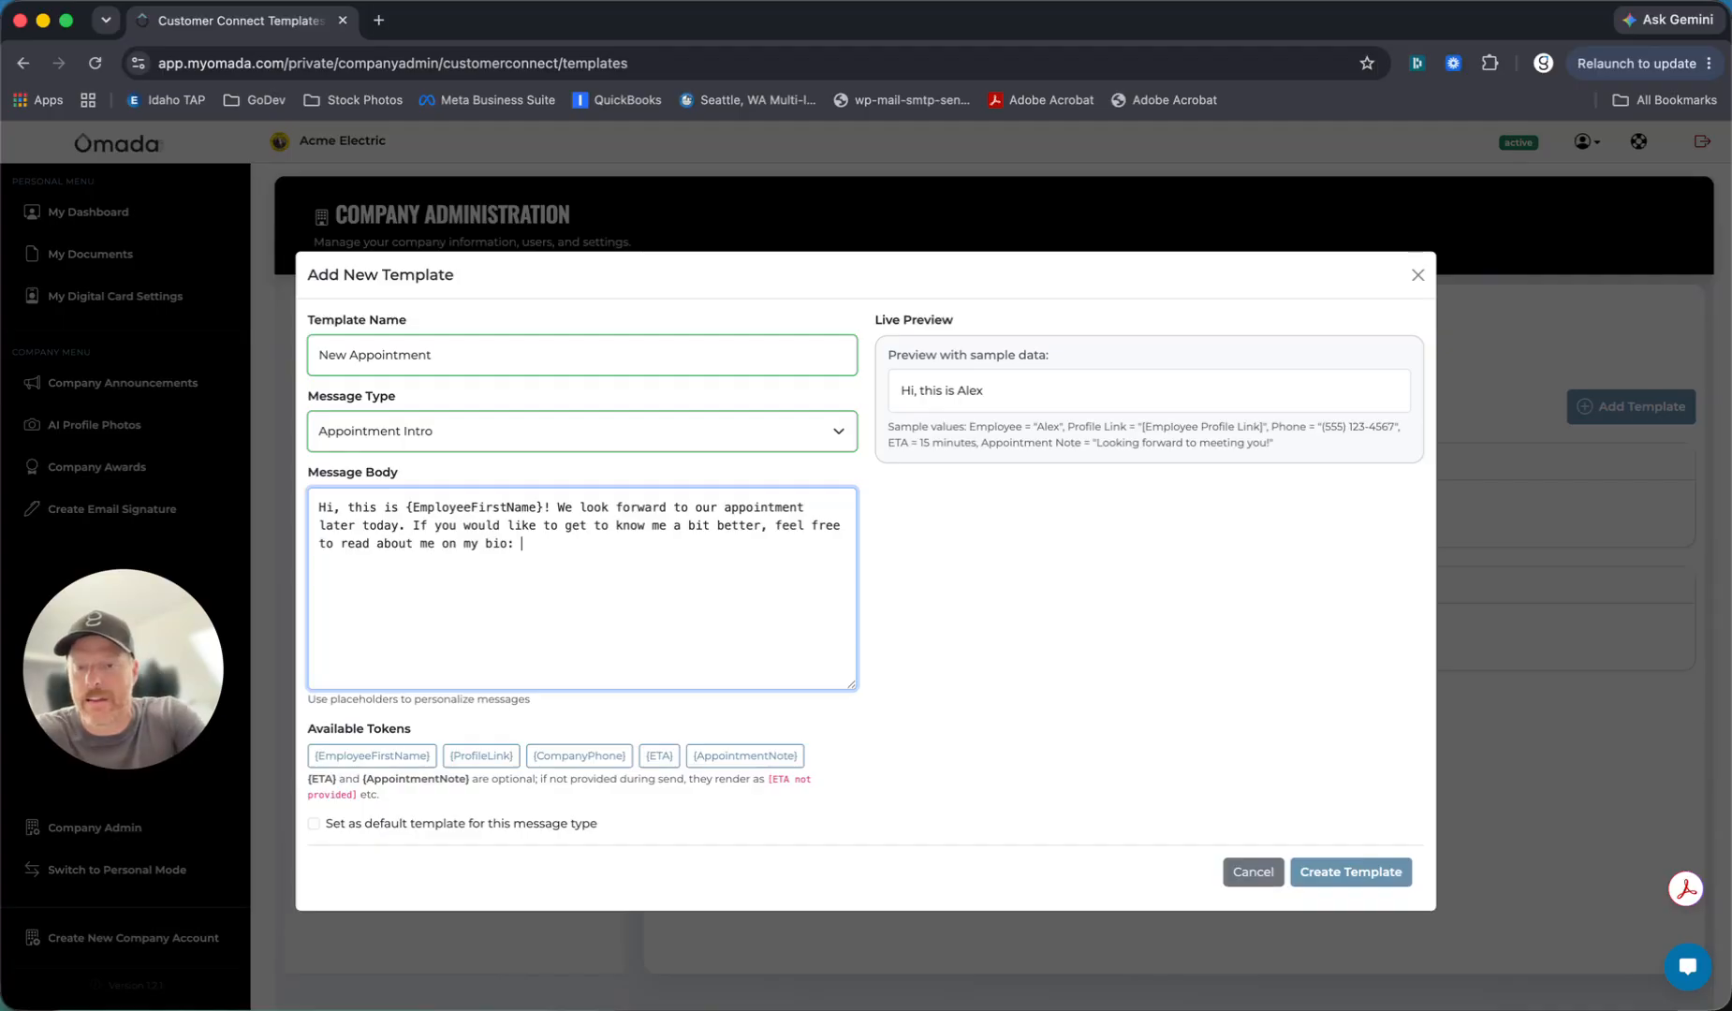
click(475, 758)
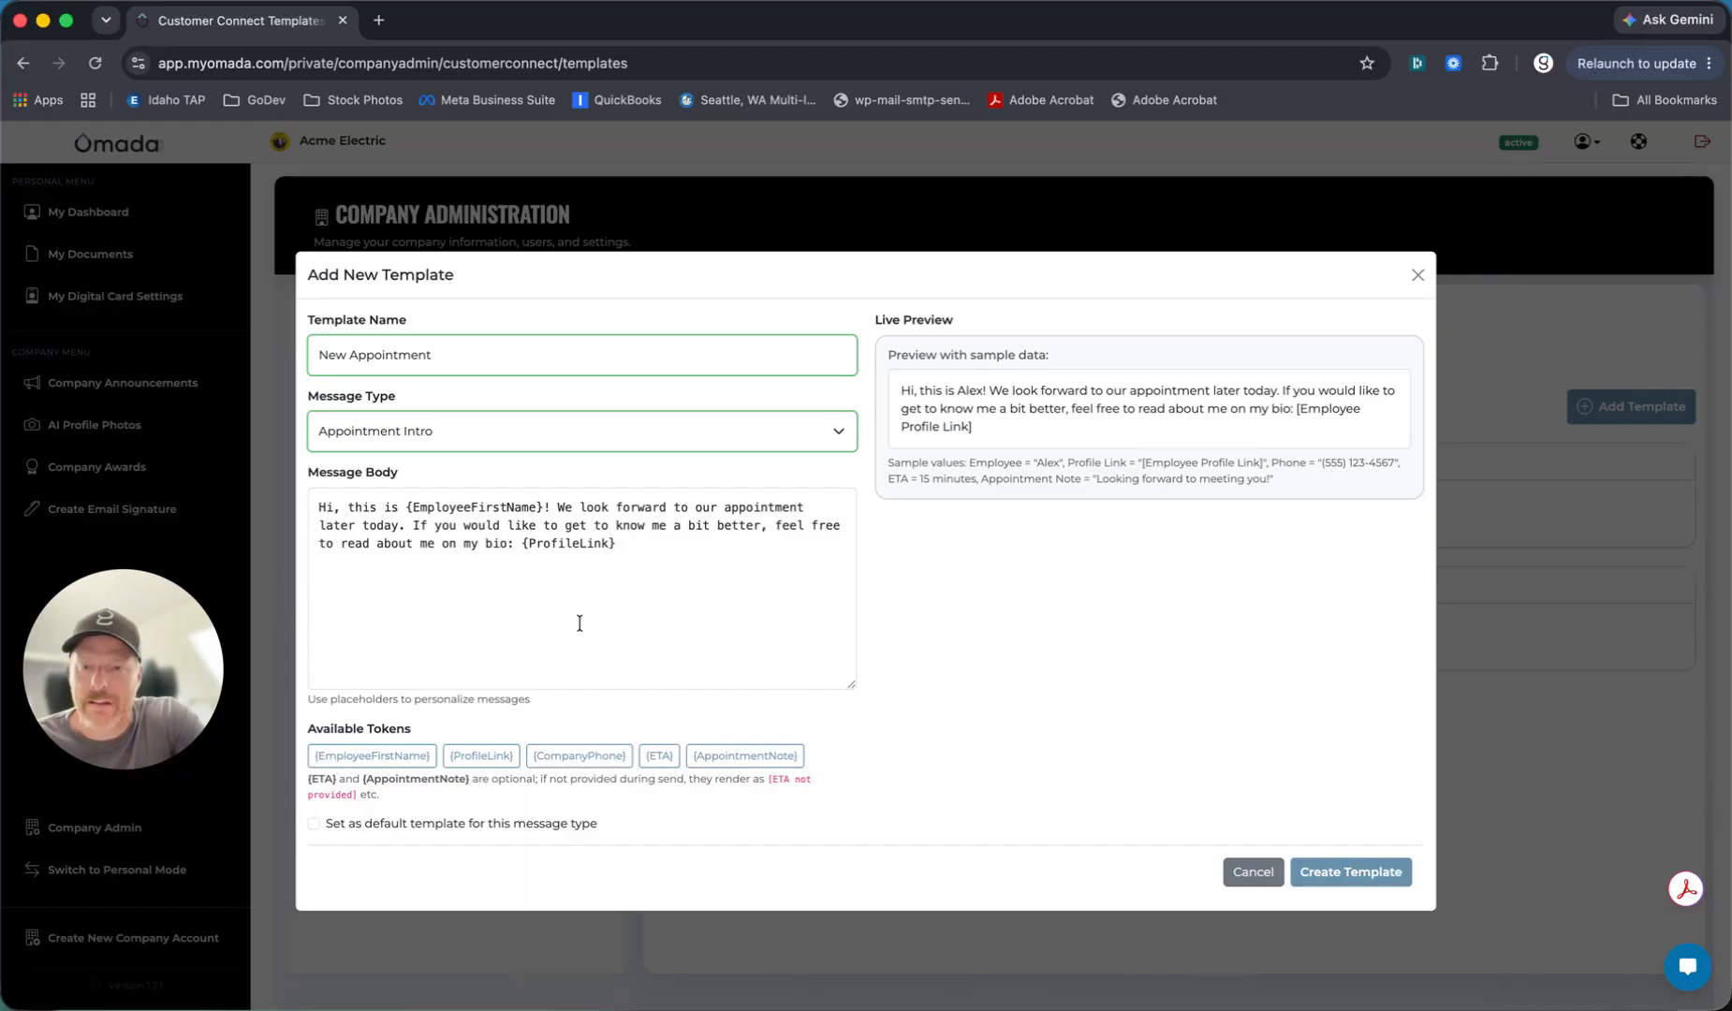
Step: Add a separate paragraph to the message body reading "If you need us call the office: {CompanyPhone}", inserting the phone token
click(642, 547)
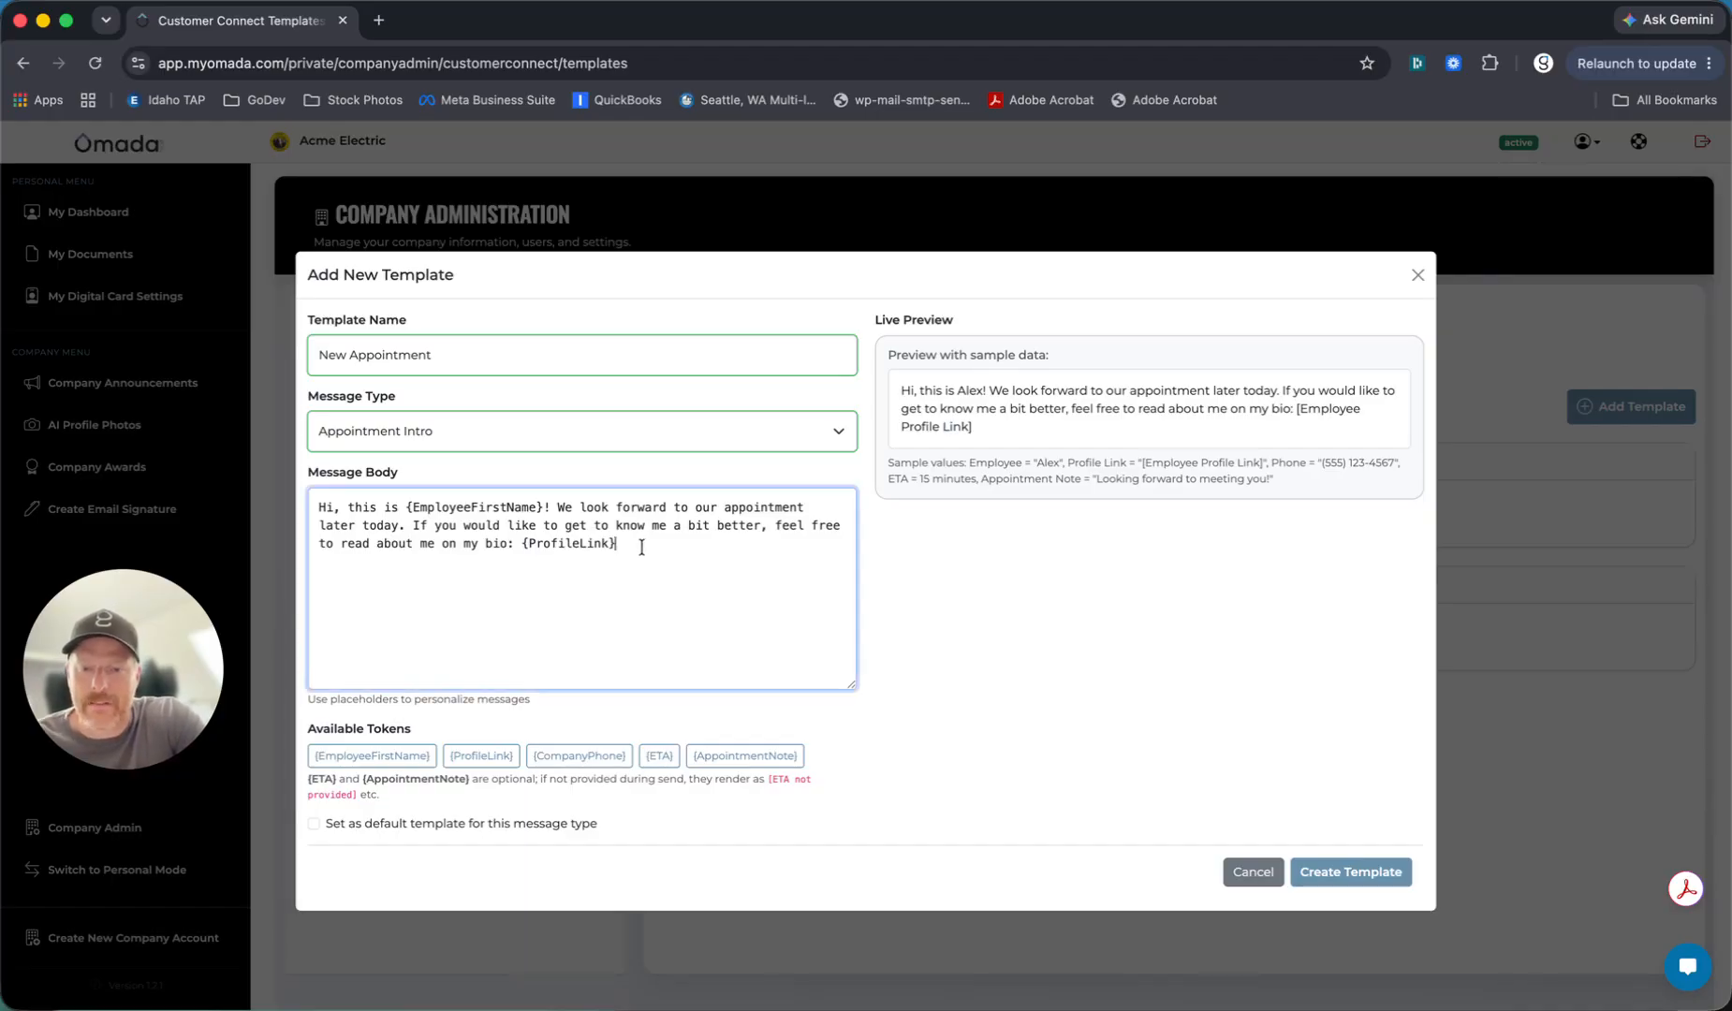
key(Return)
key(Return)
text(If you)
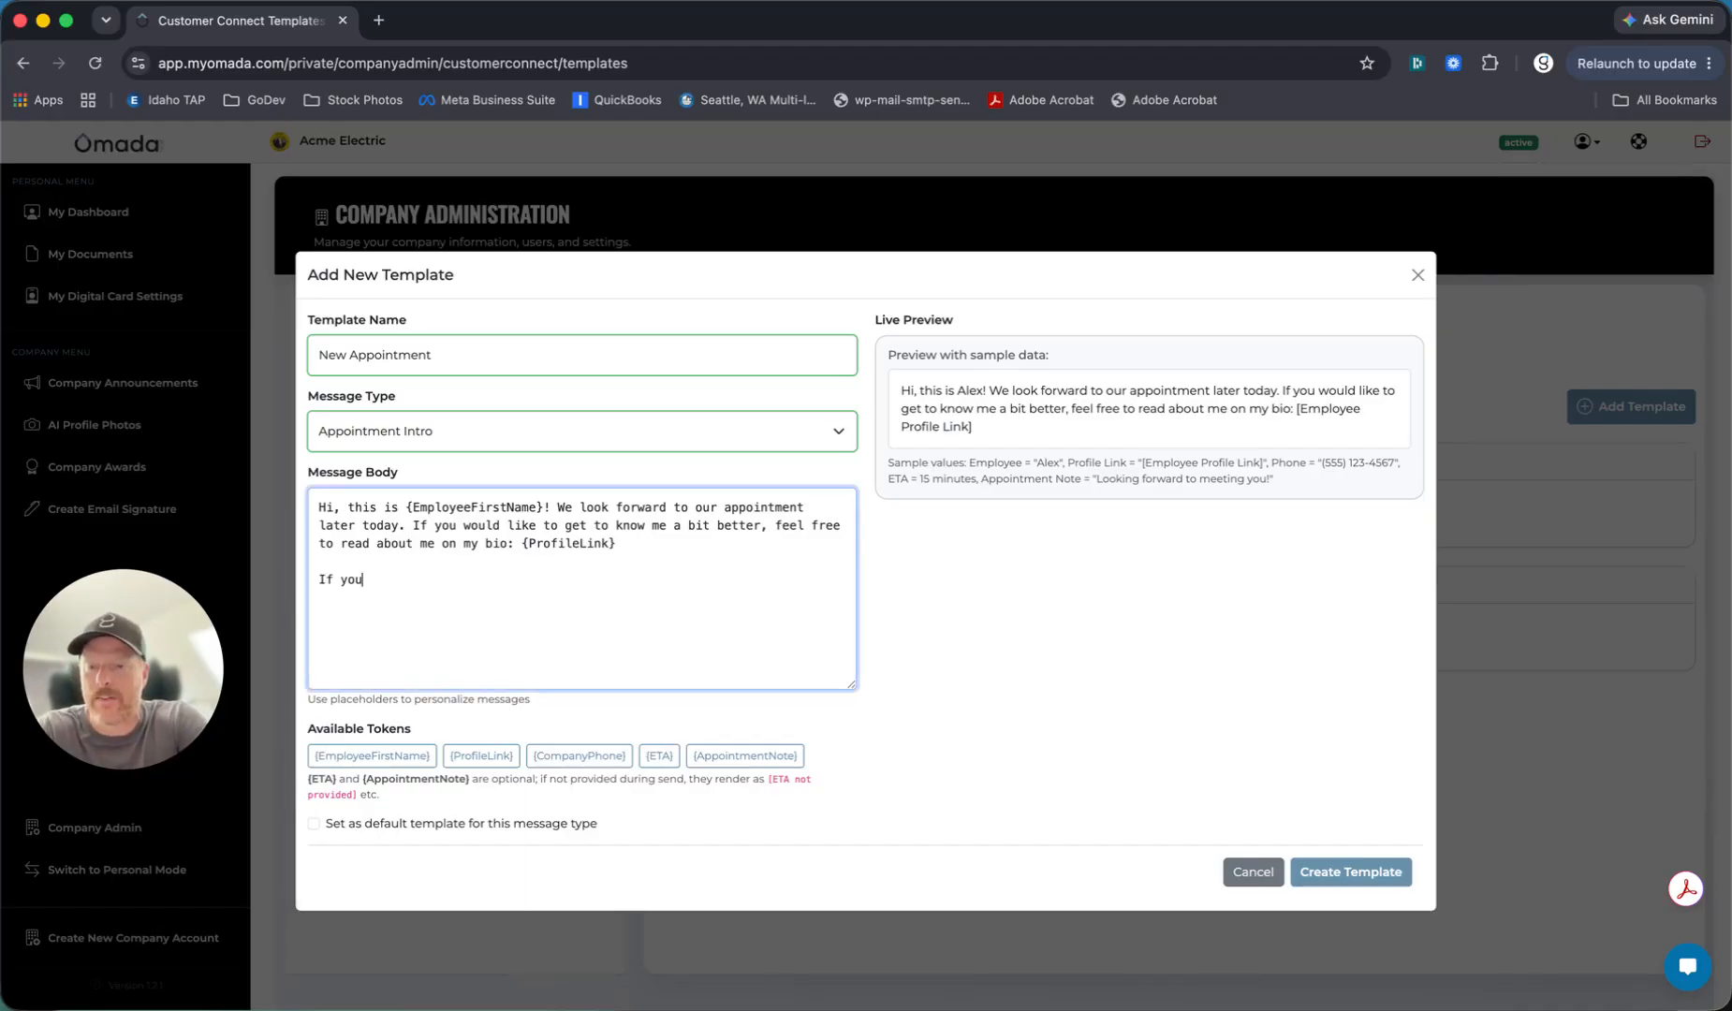
text( need us call the office:)
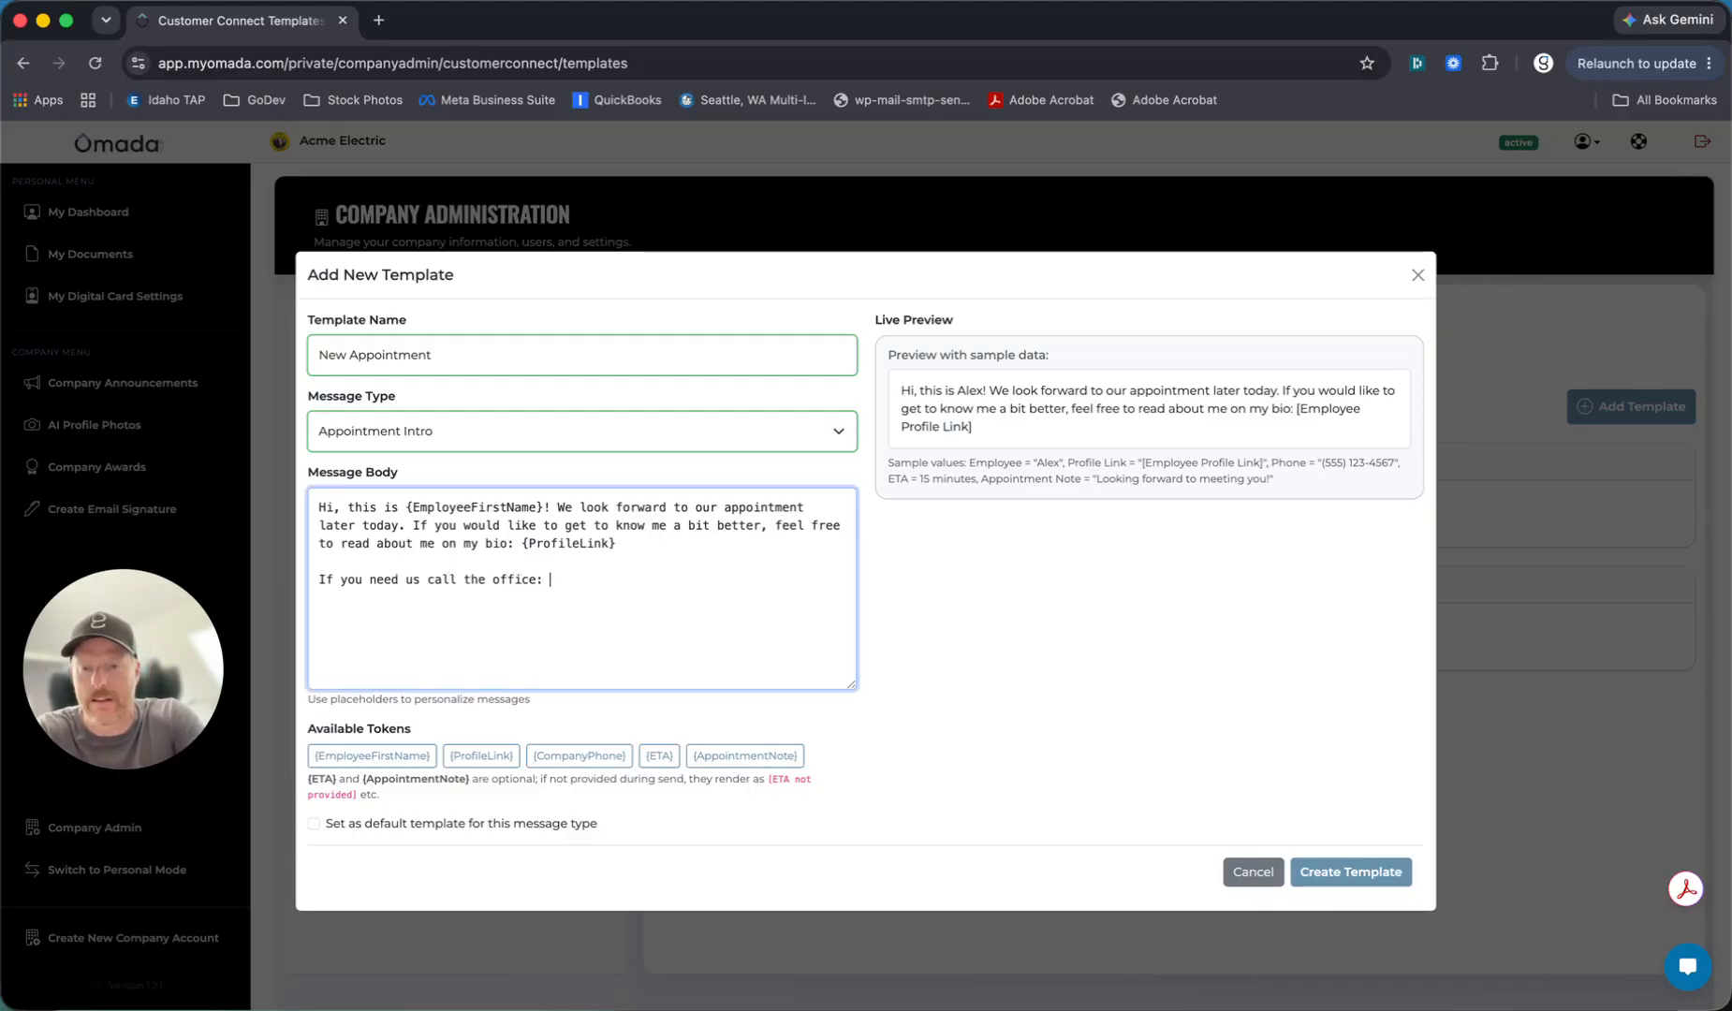
click(576, 757)
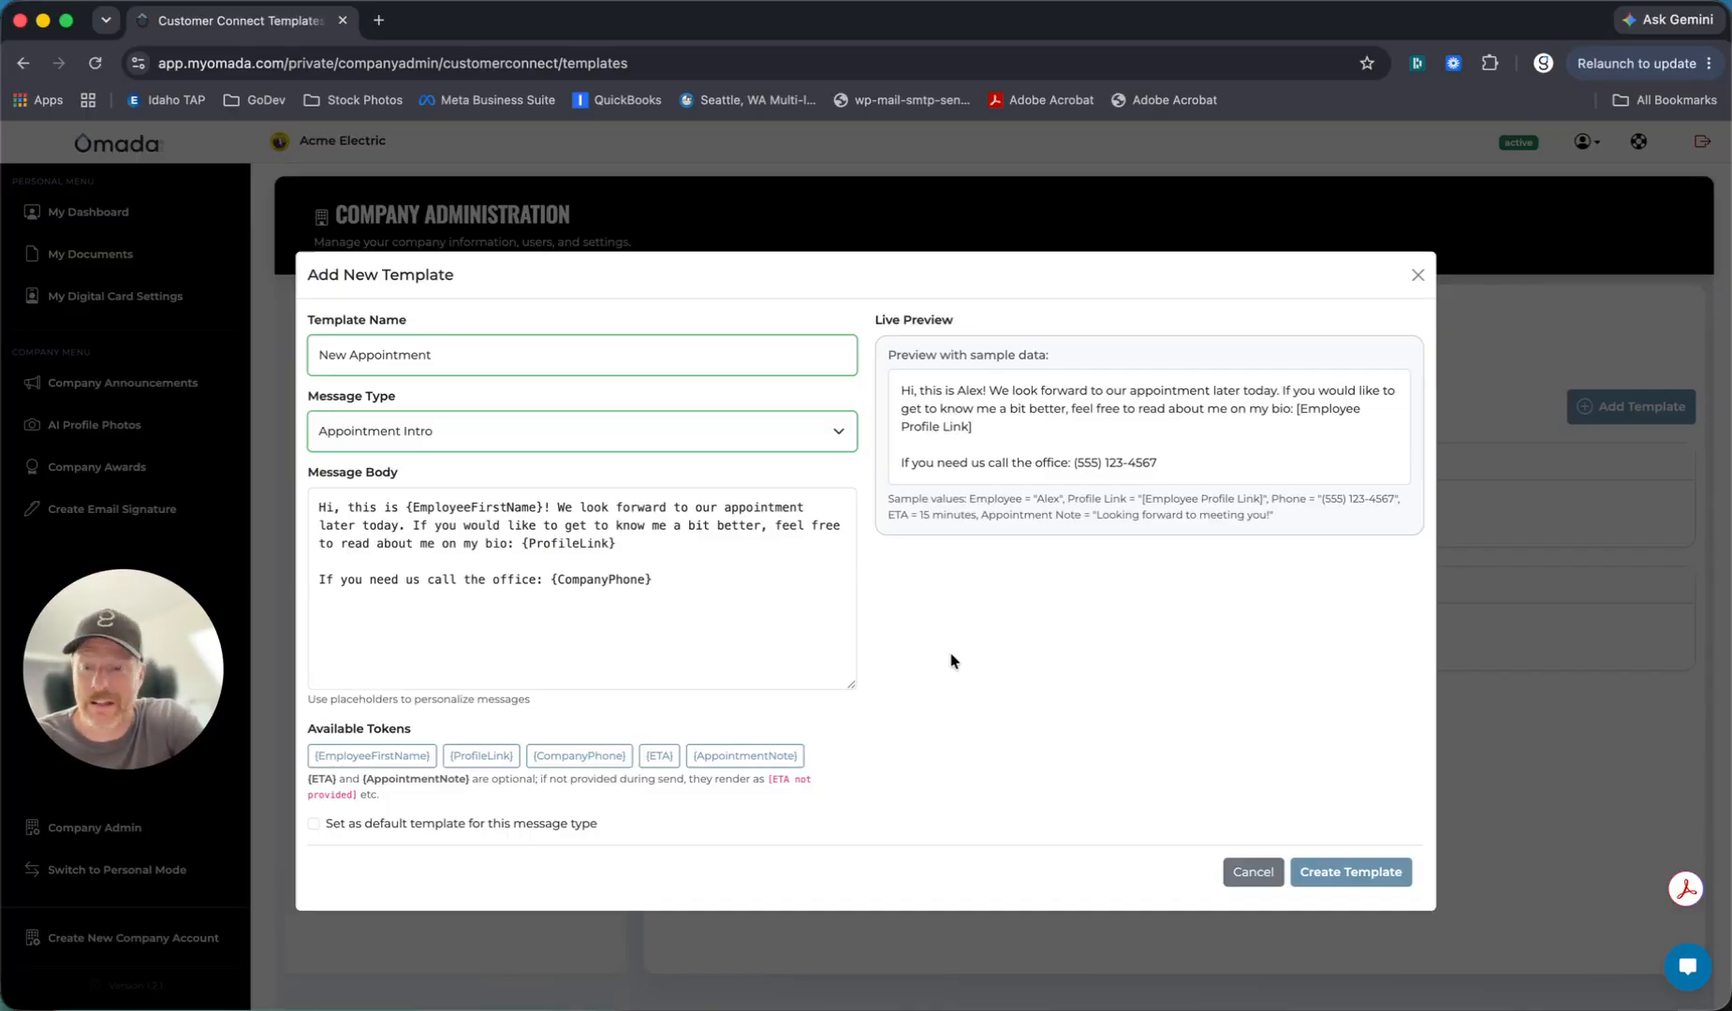
Step: Set the template as the default for its message type and create it
click(313, 824)
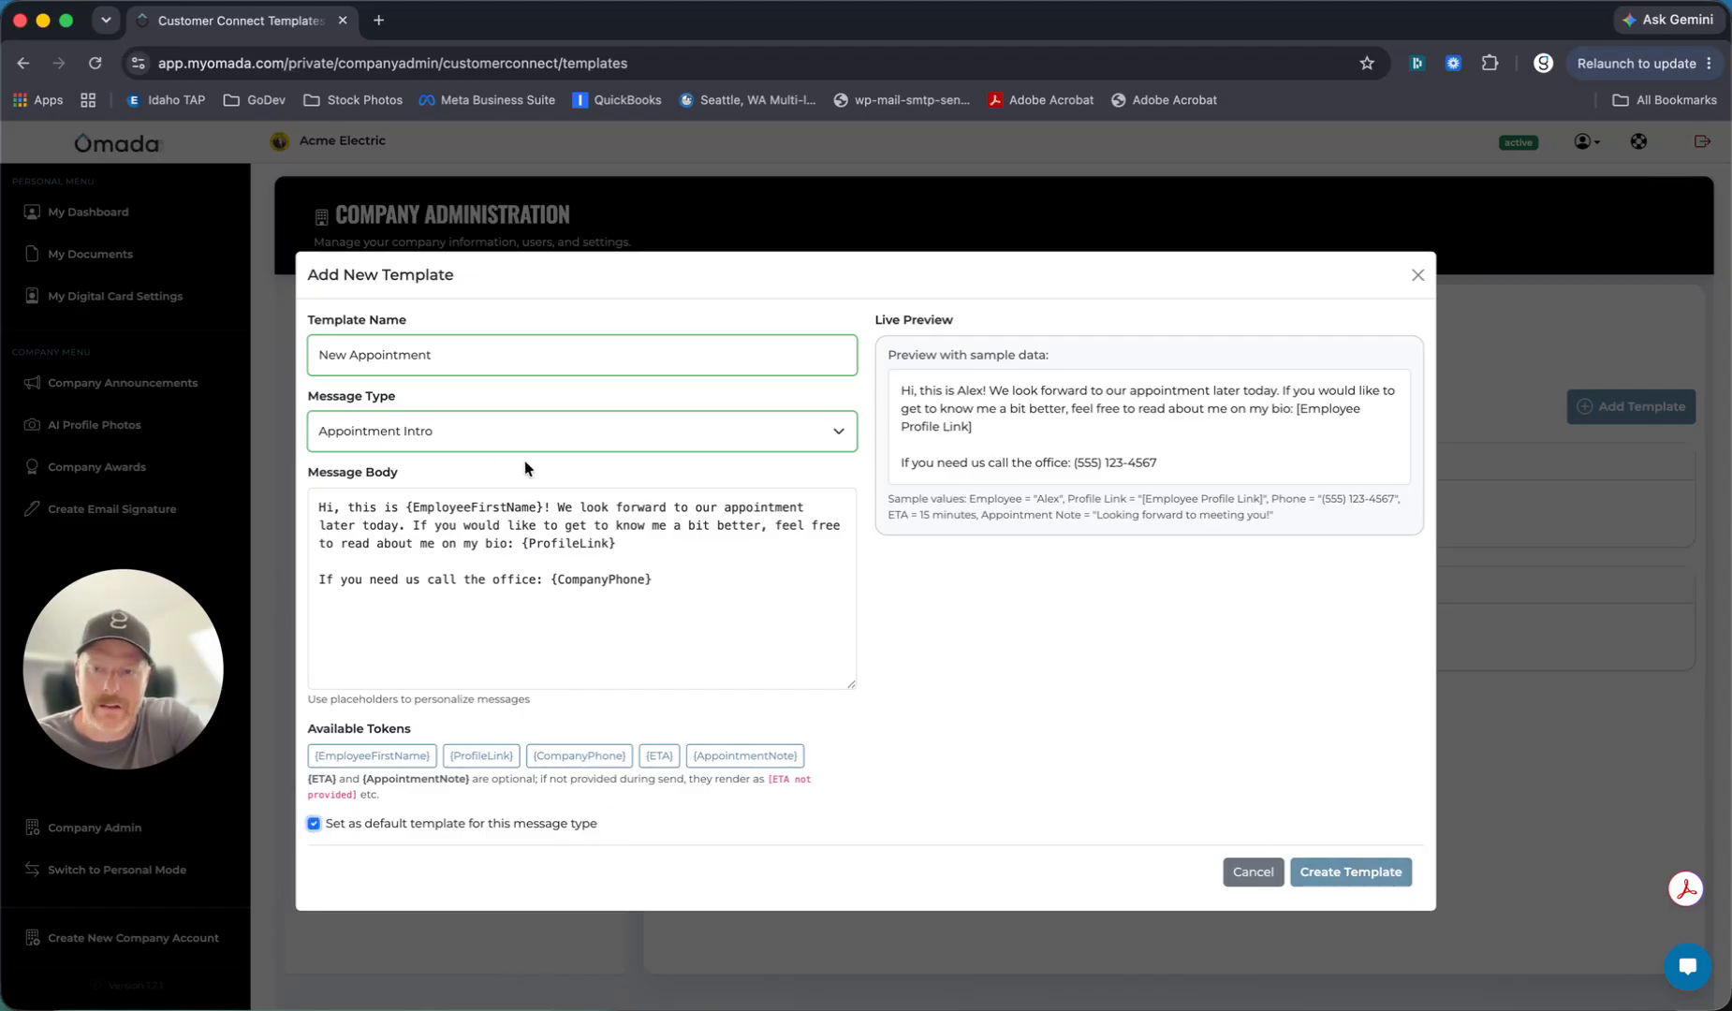
click(1357, 876)
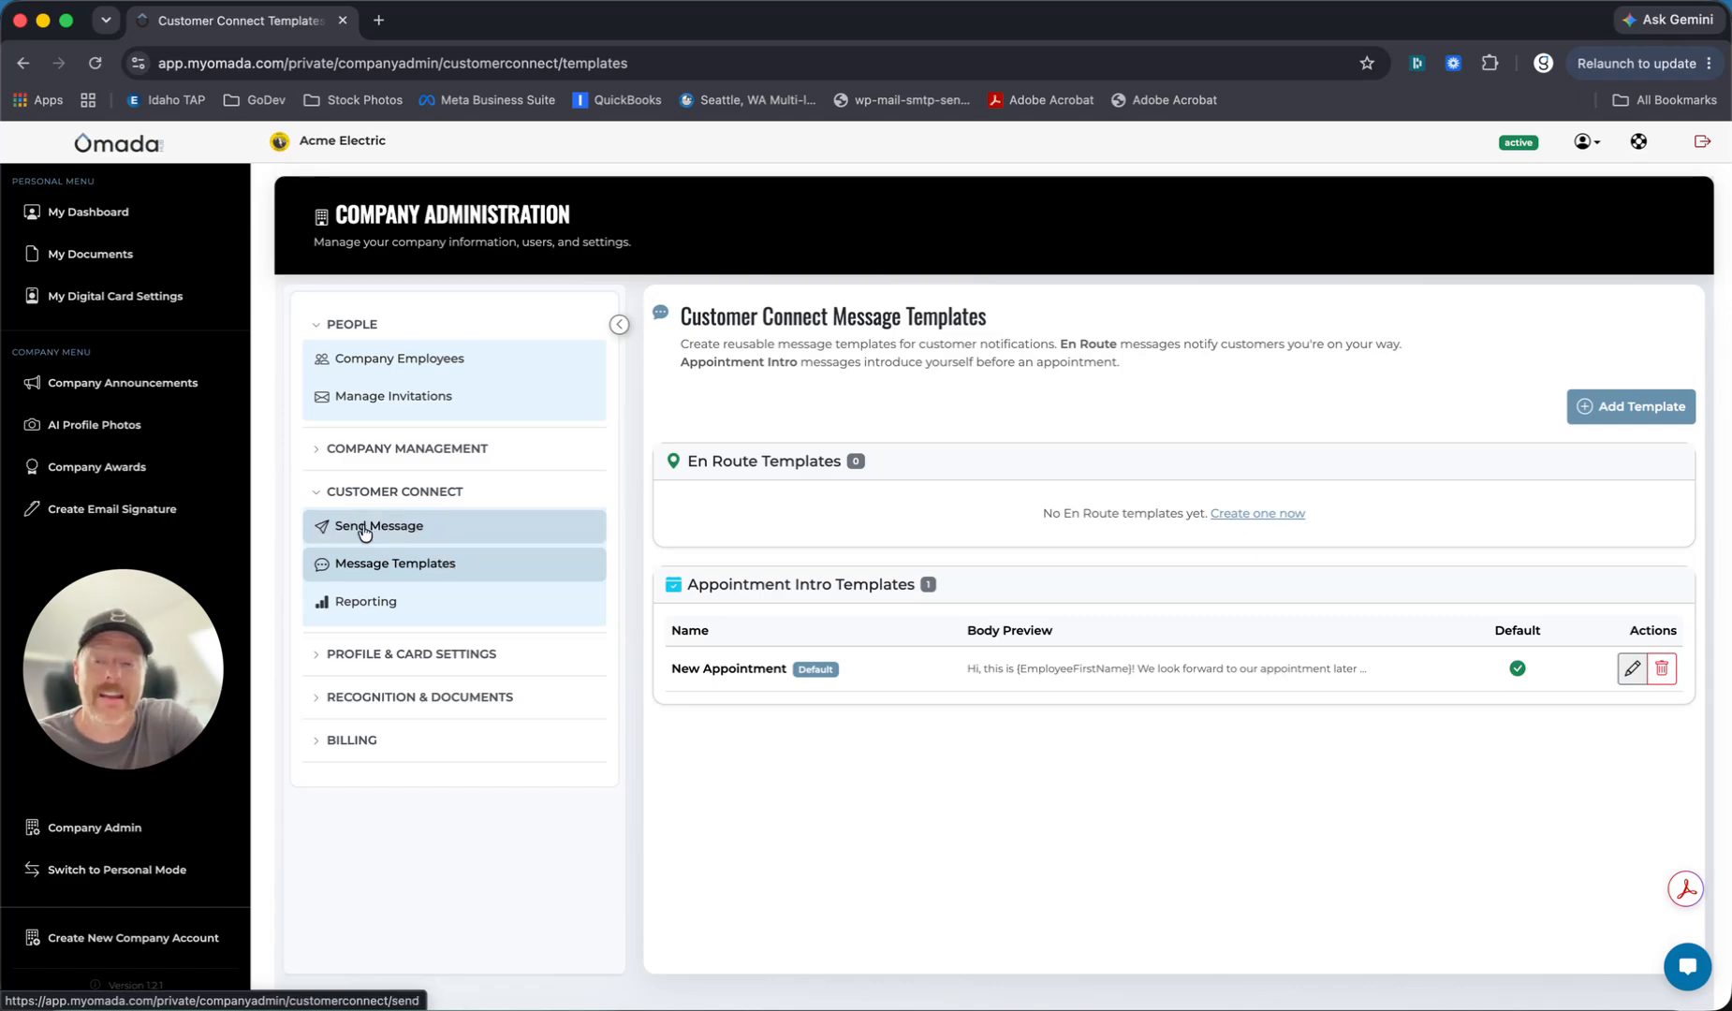
Step: Start a Customer Connect message for the third listed employee and activate the customer phone number entry
click(365, 529)
click(816, 478)
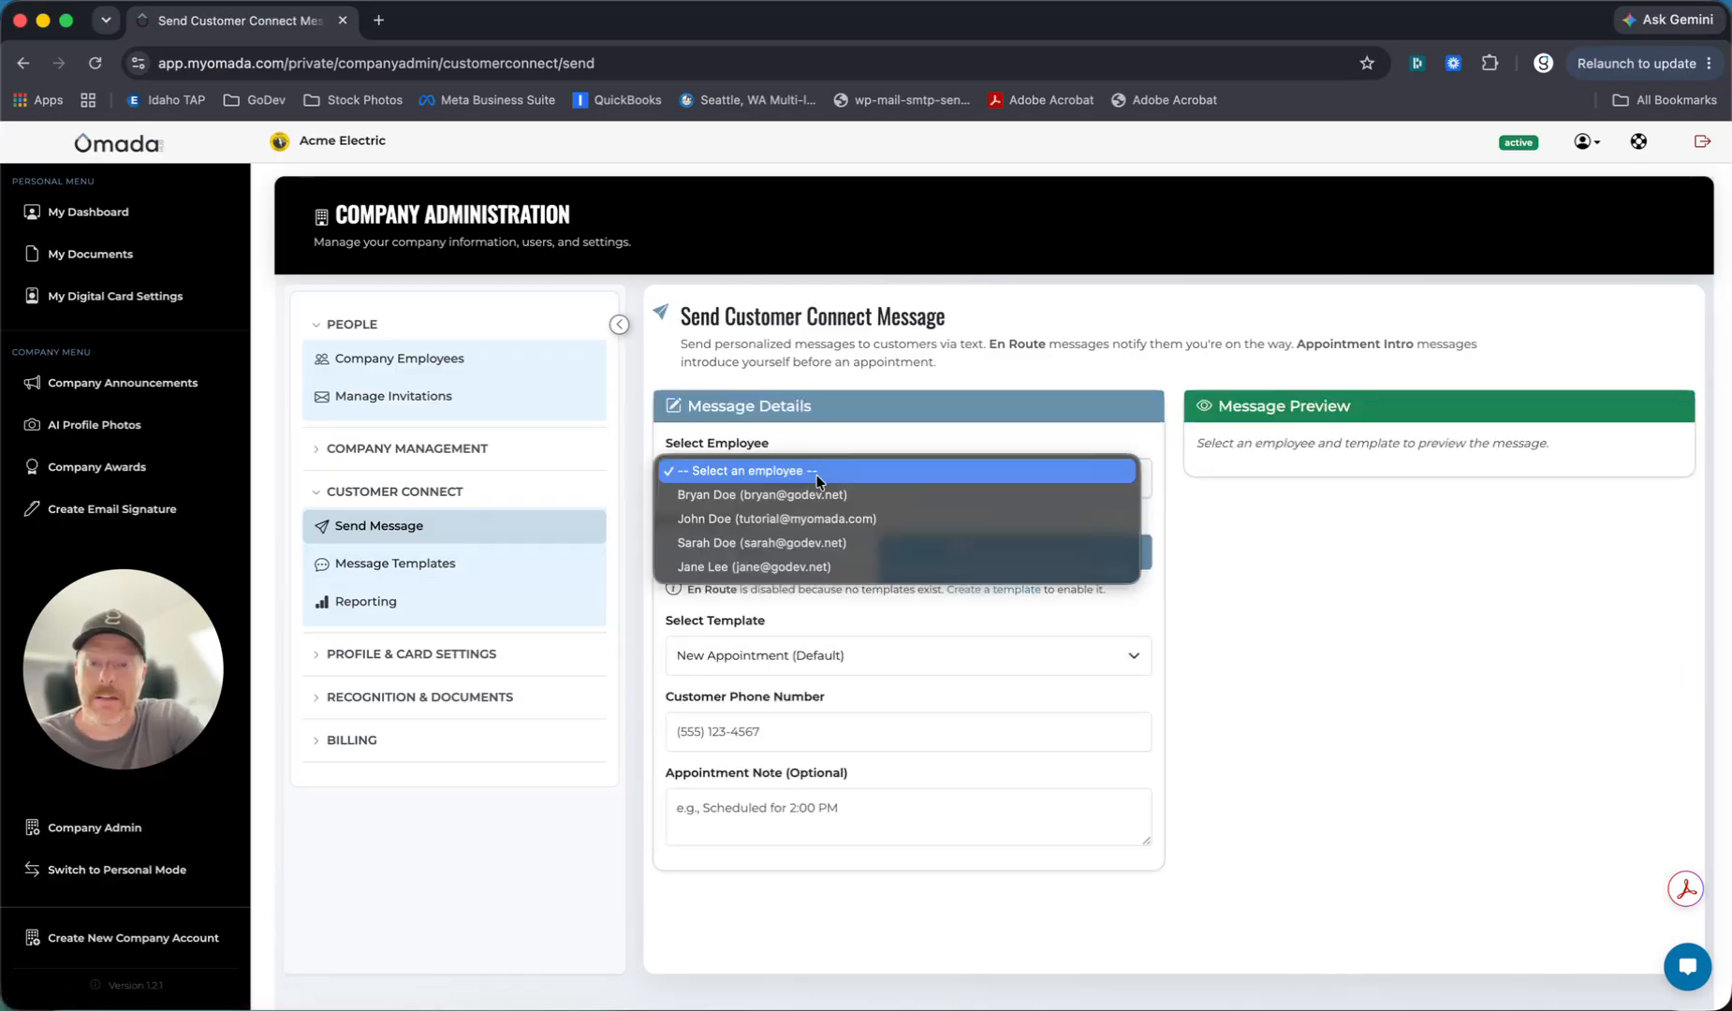
click(756, 543)
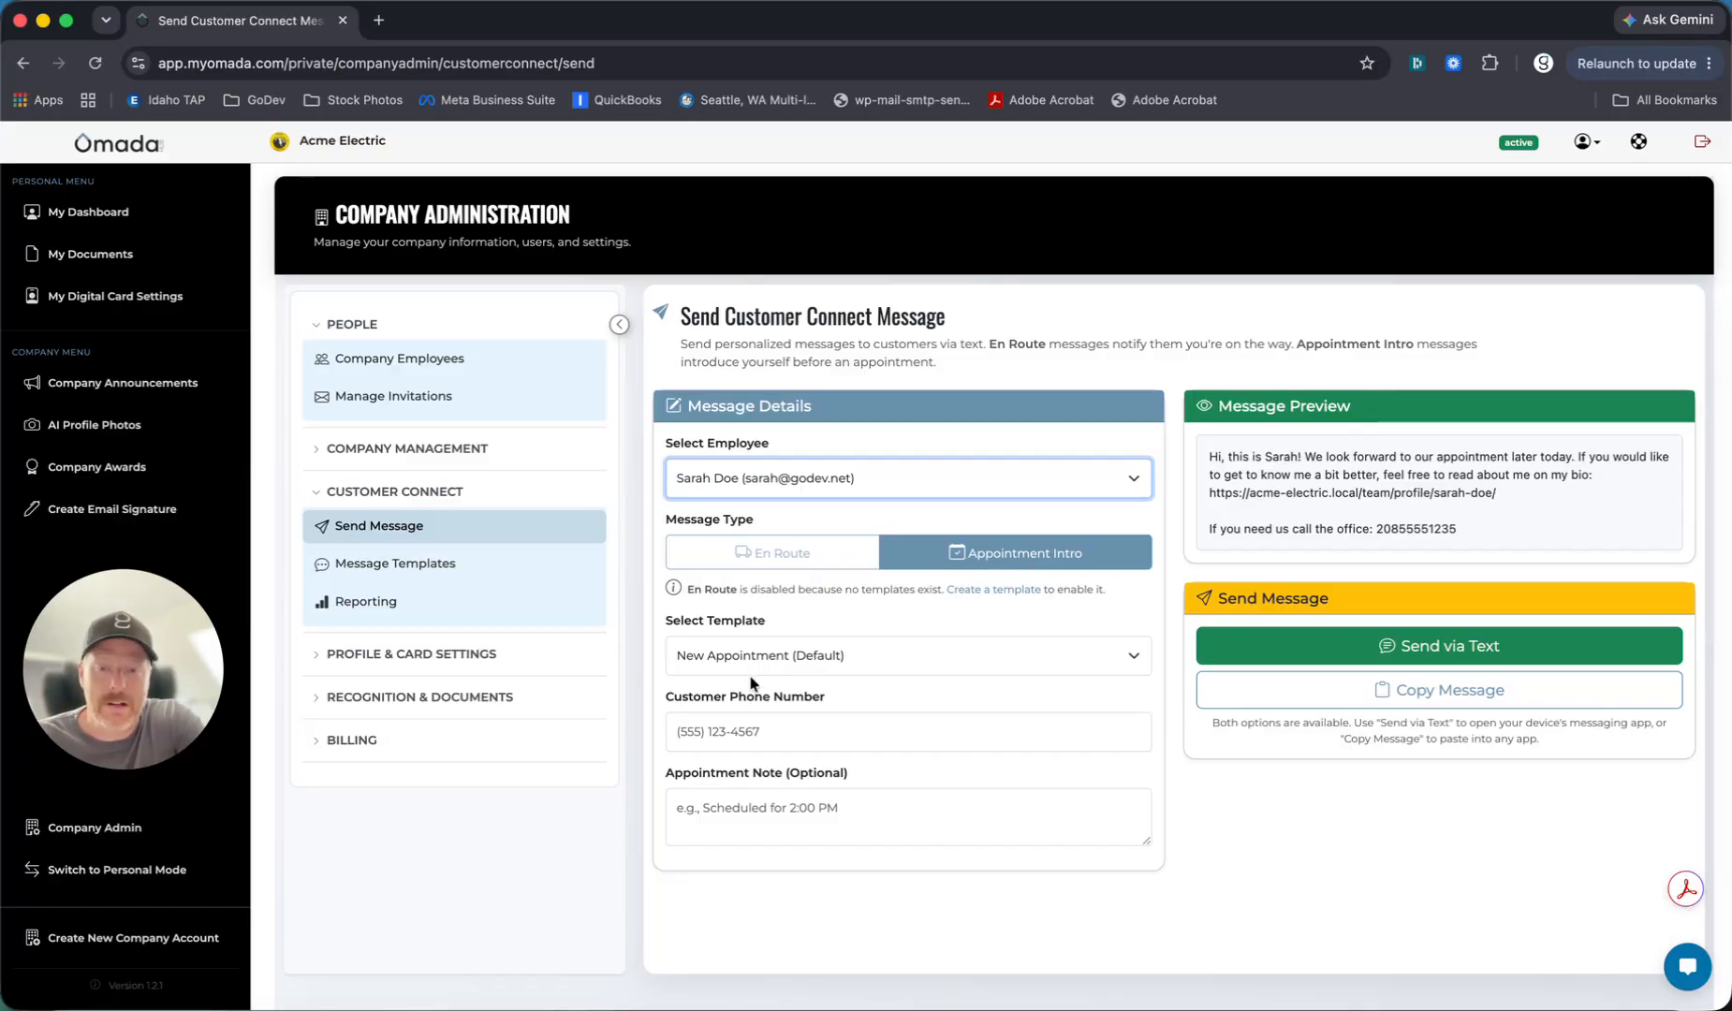
click(777, 739)
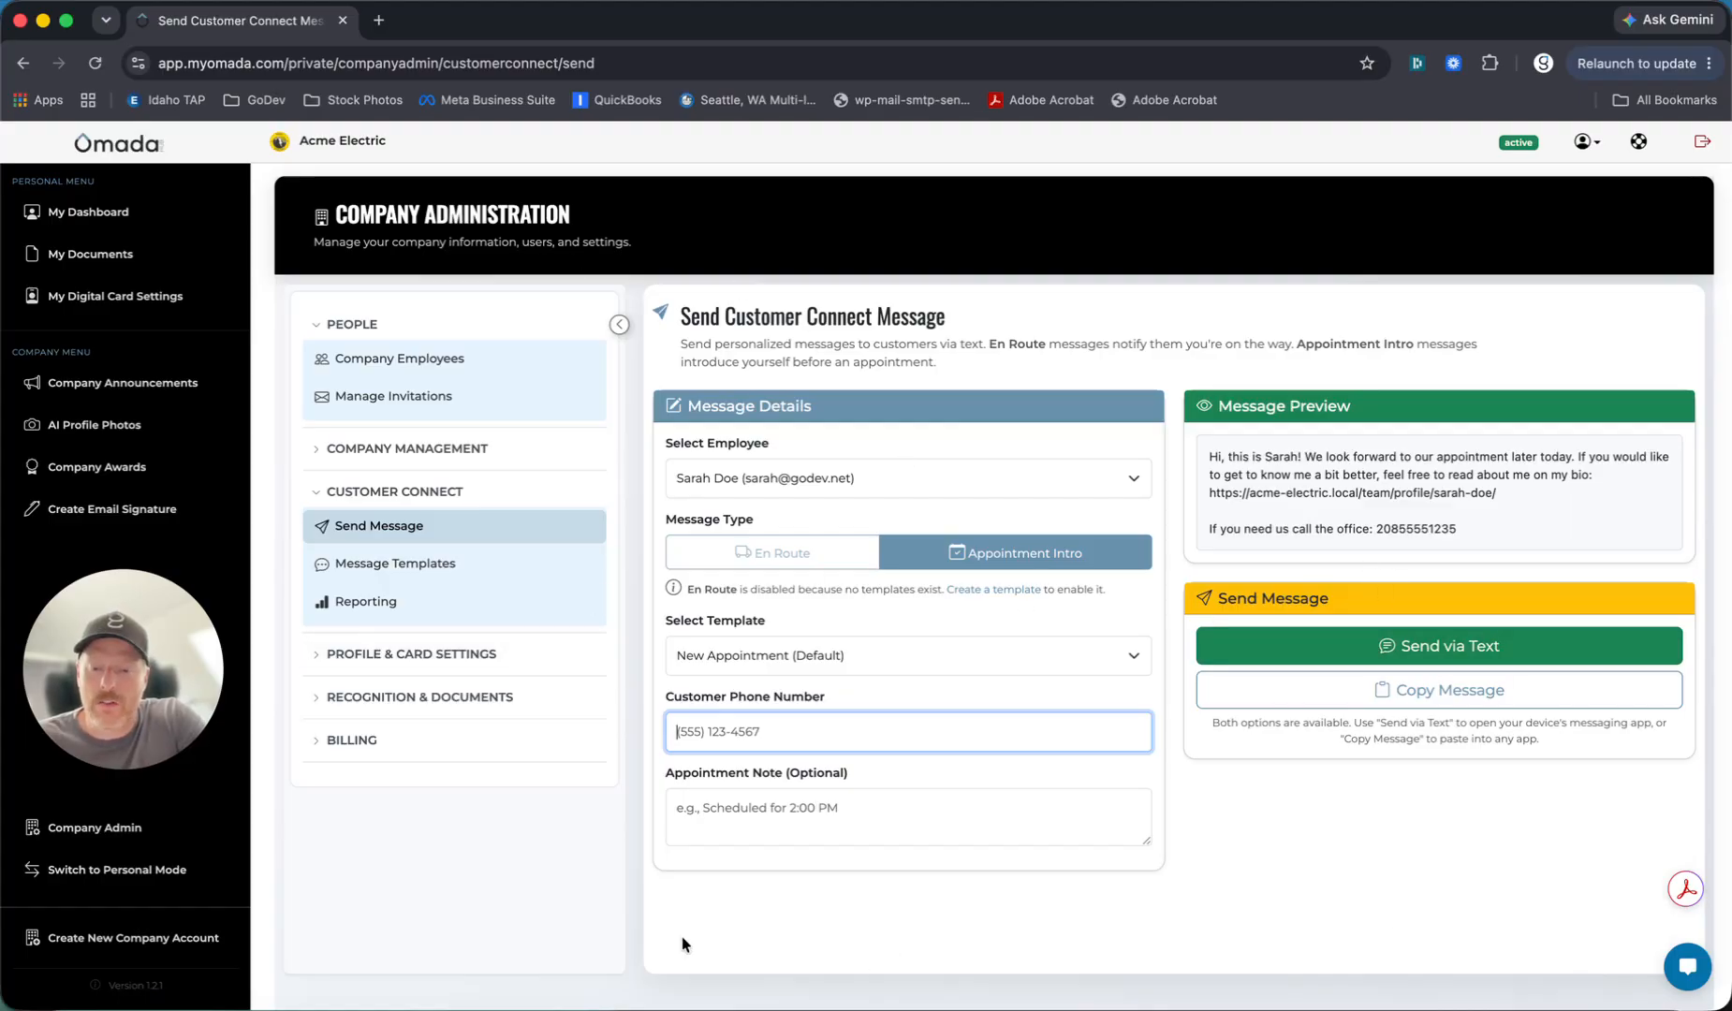
Step: Switch to the iPhone 17 Pro Max simulator and refresh the mobile dashboard
click(1390, 1006)
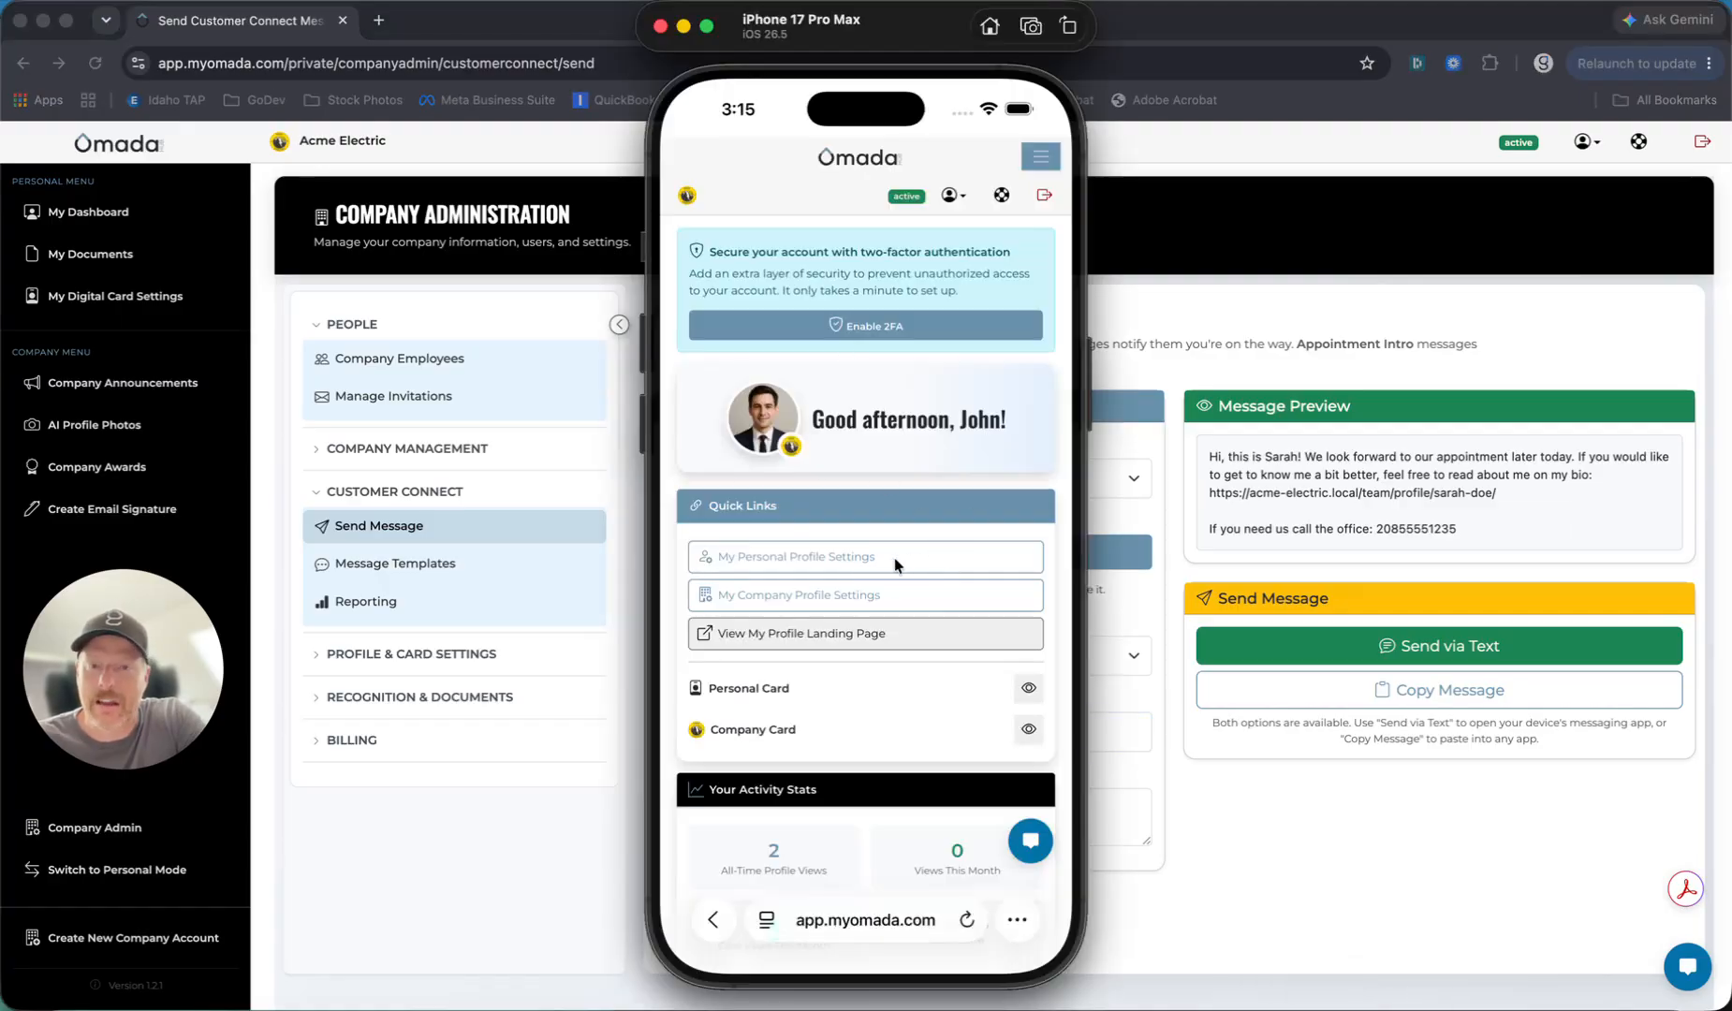
drag(845, 335, 892, 639)
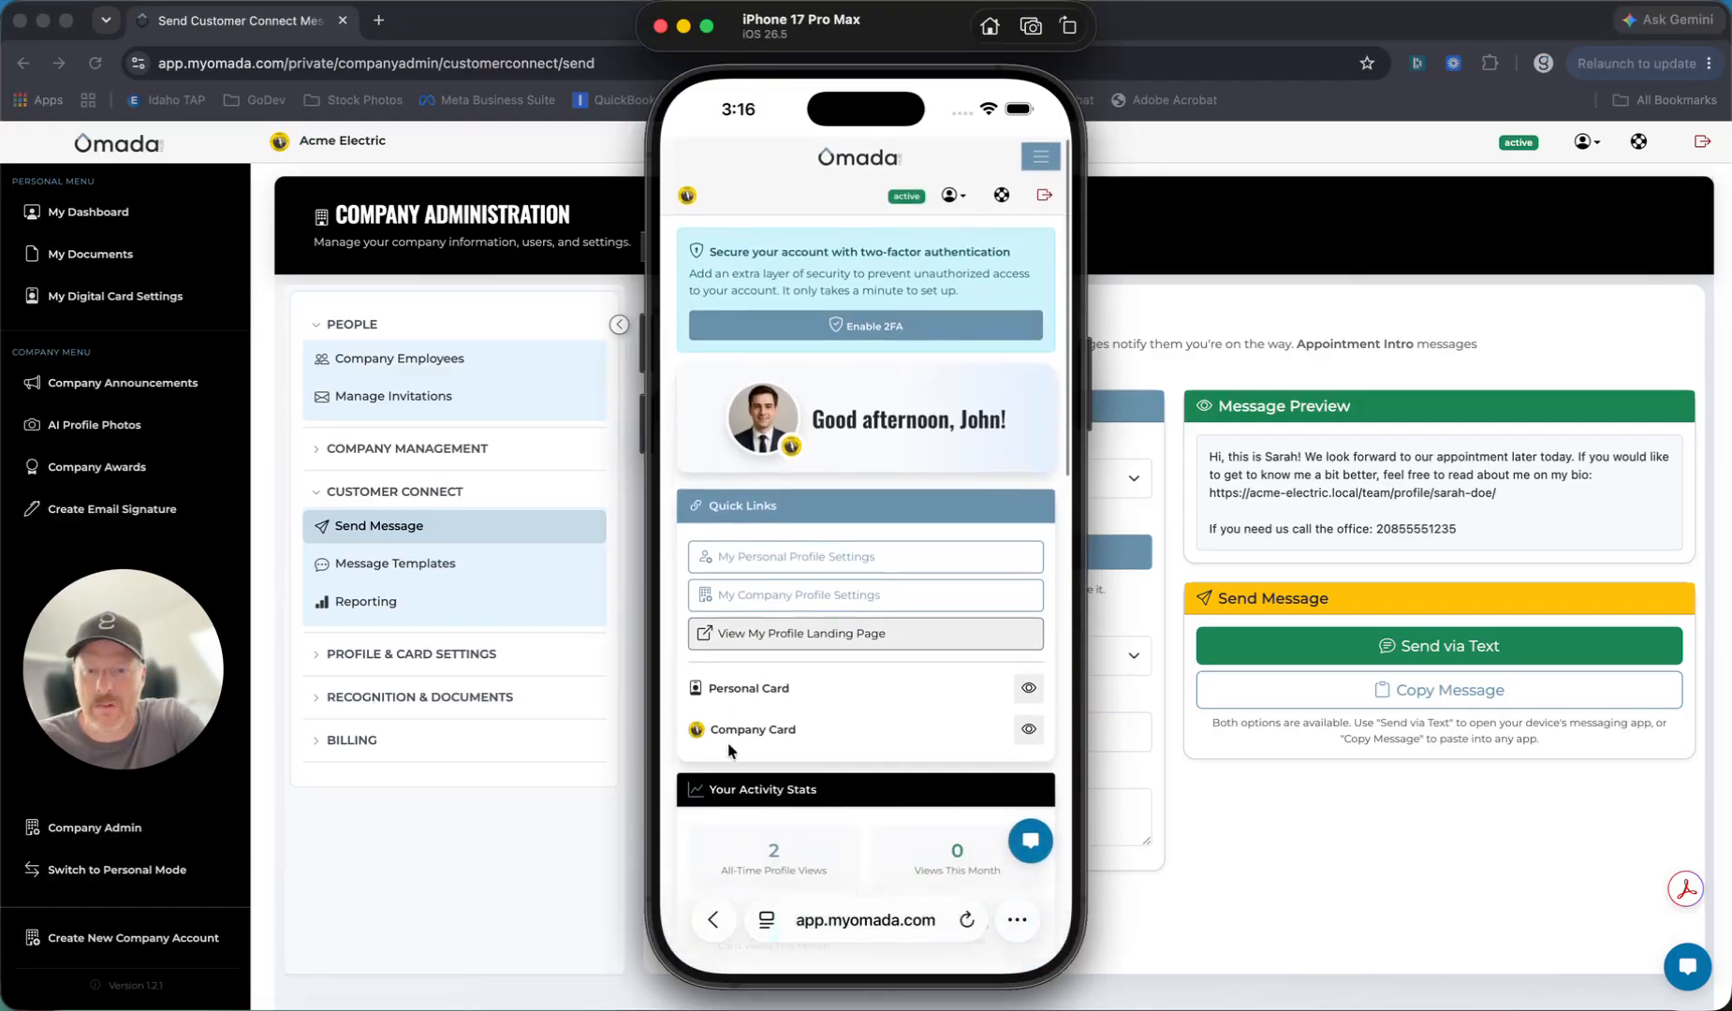
drag(897, 459, 865, 650)
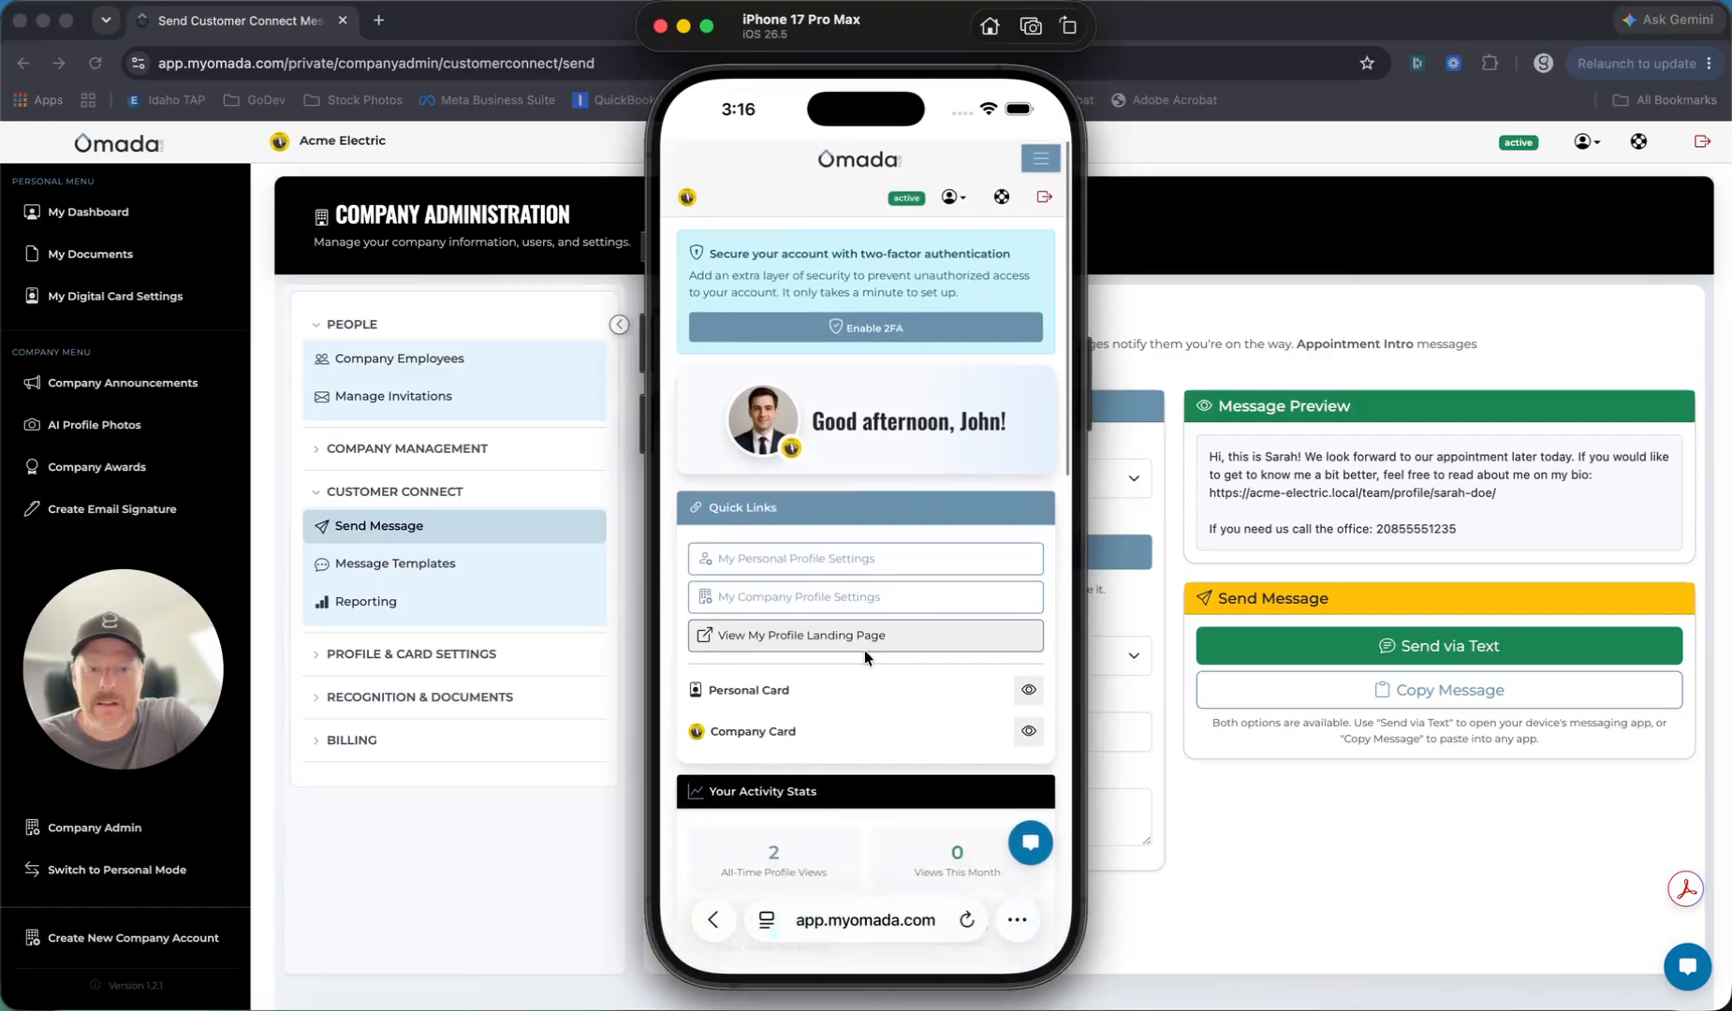
drag(859, 373, 885, 764)
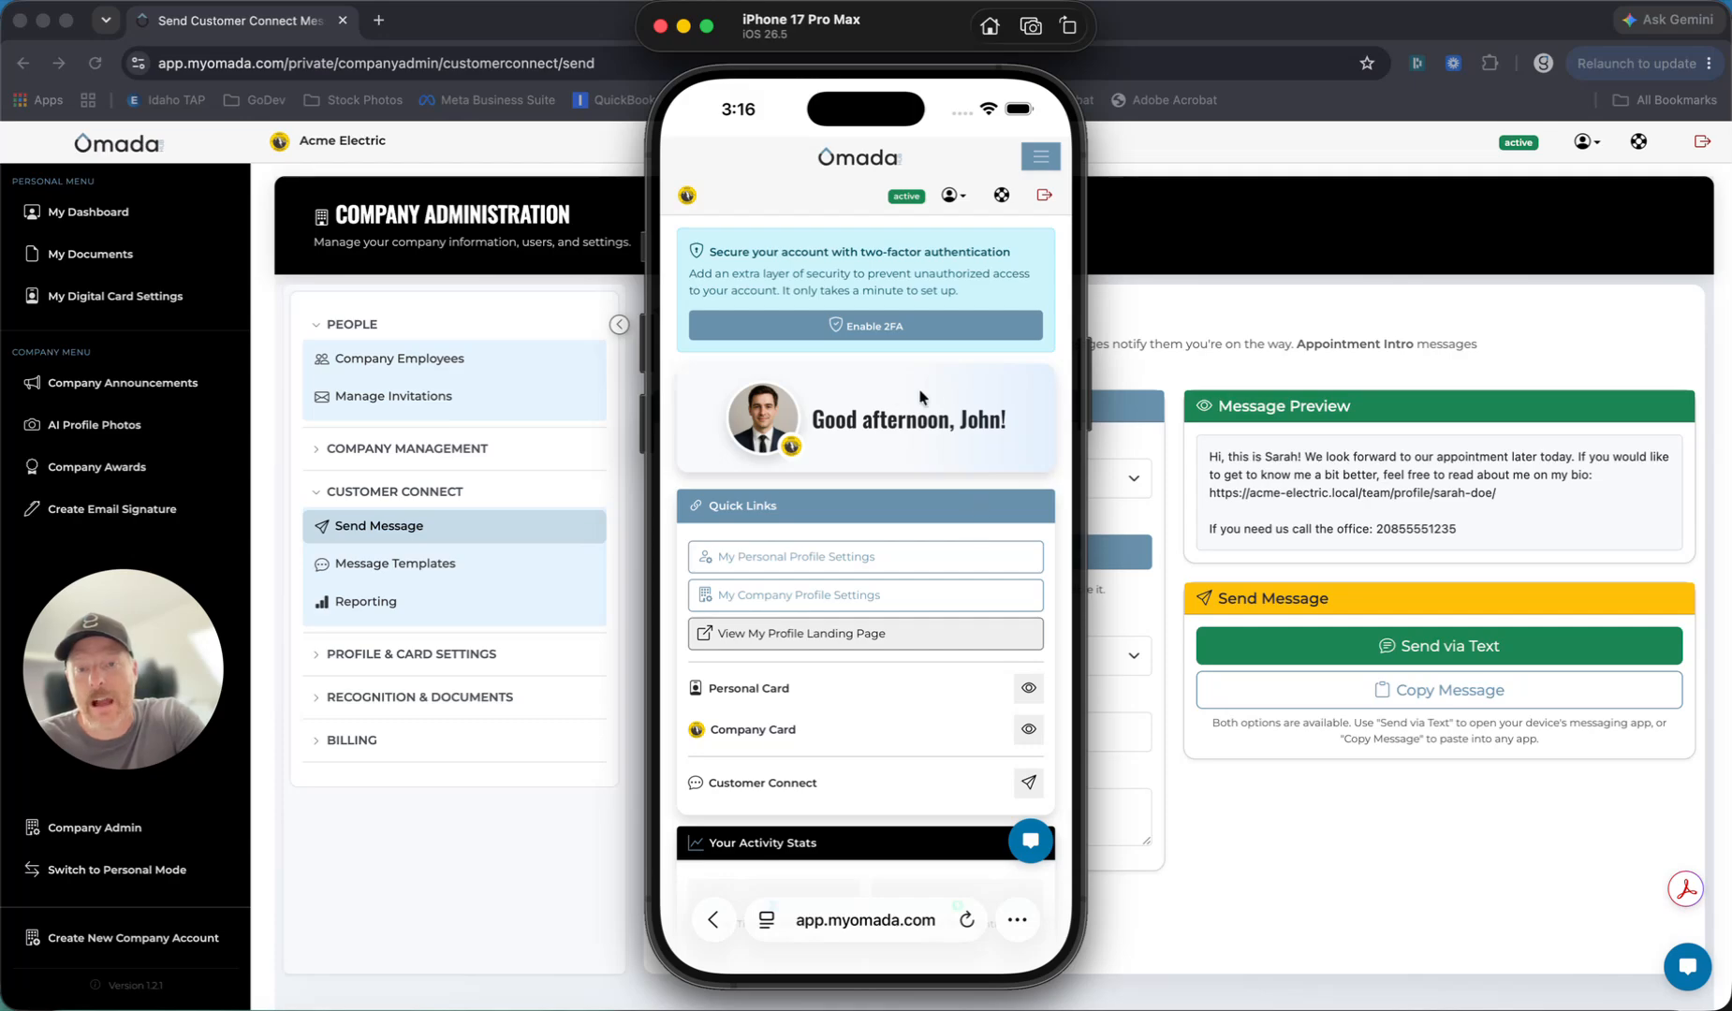
Step: Open Customer Connect from the mobile dashboard's quick links and check the template choices, keeping New Appointment selected
click(1029, 782)
click(774, 384)
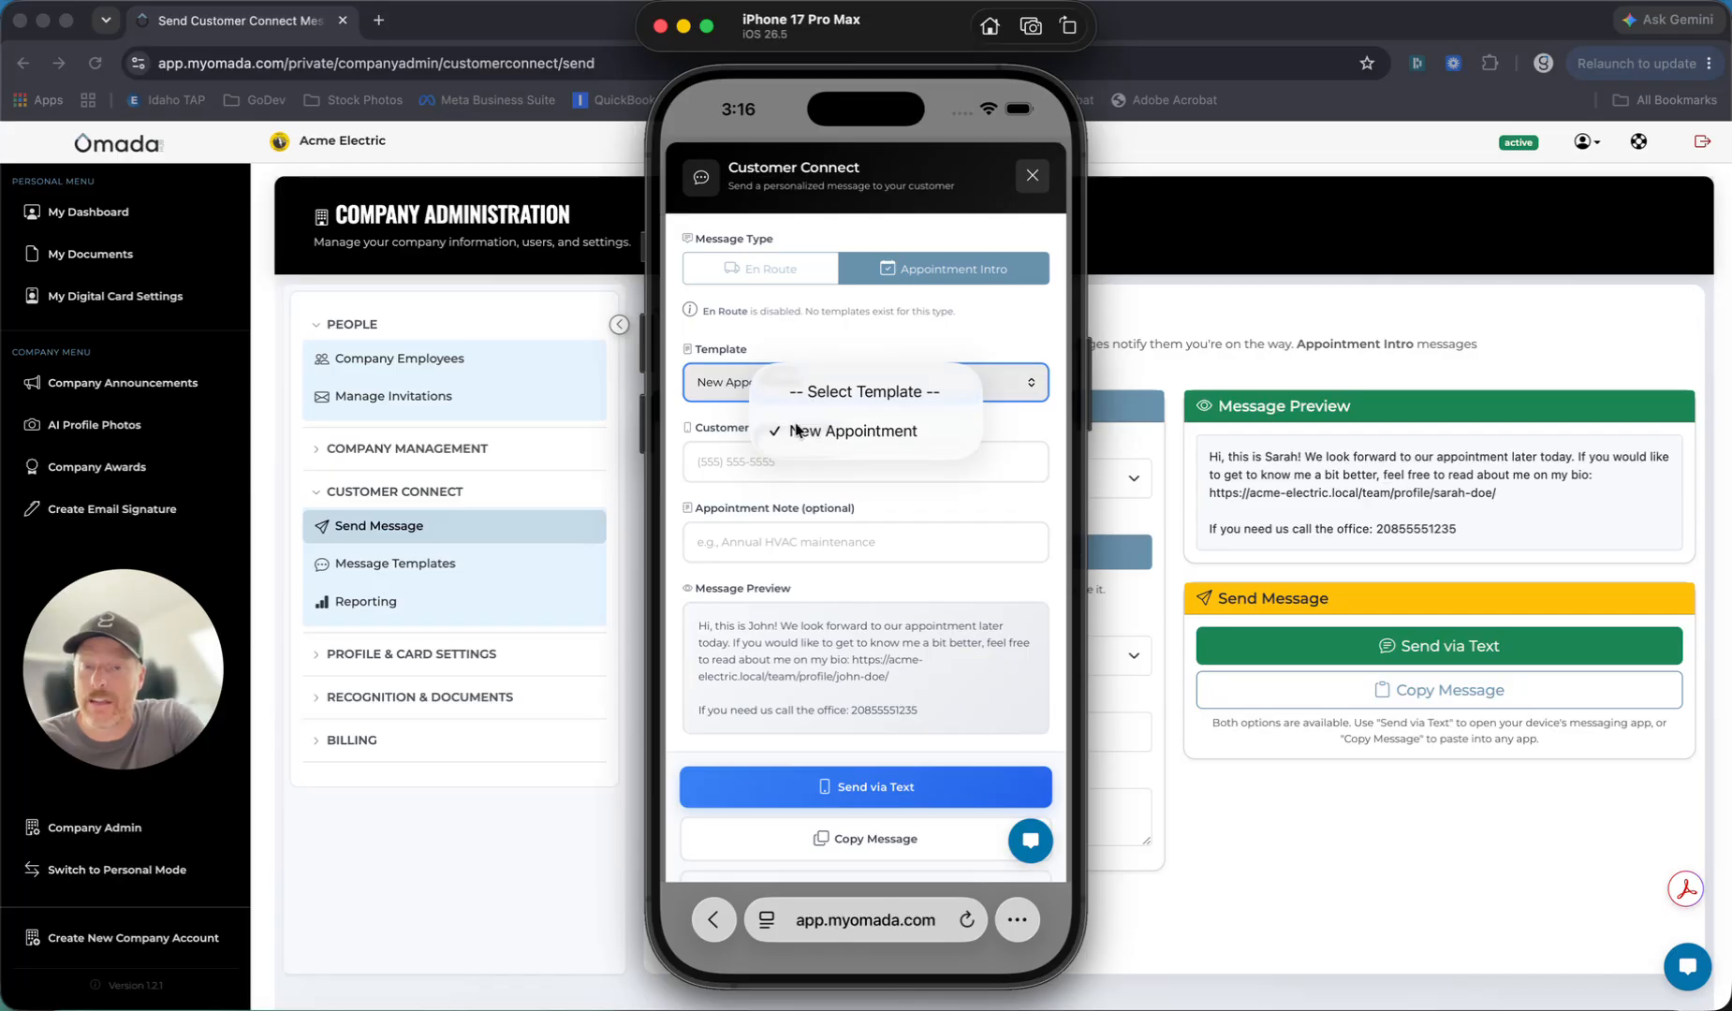
click(740, 269)
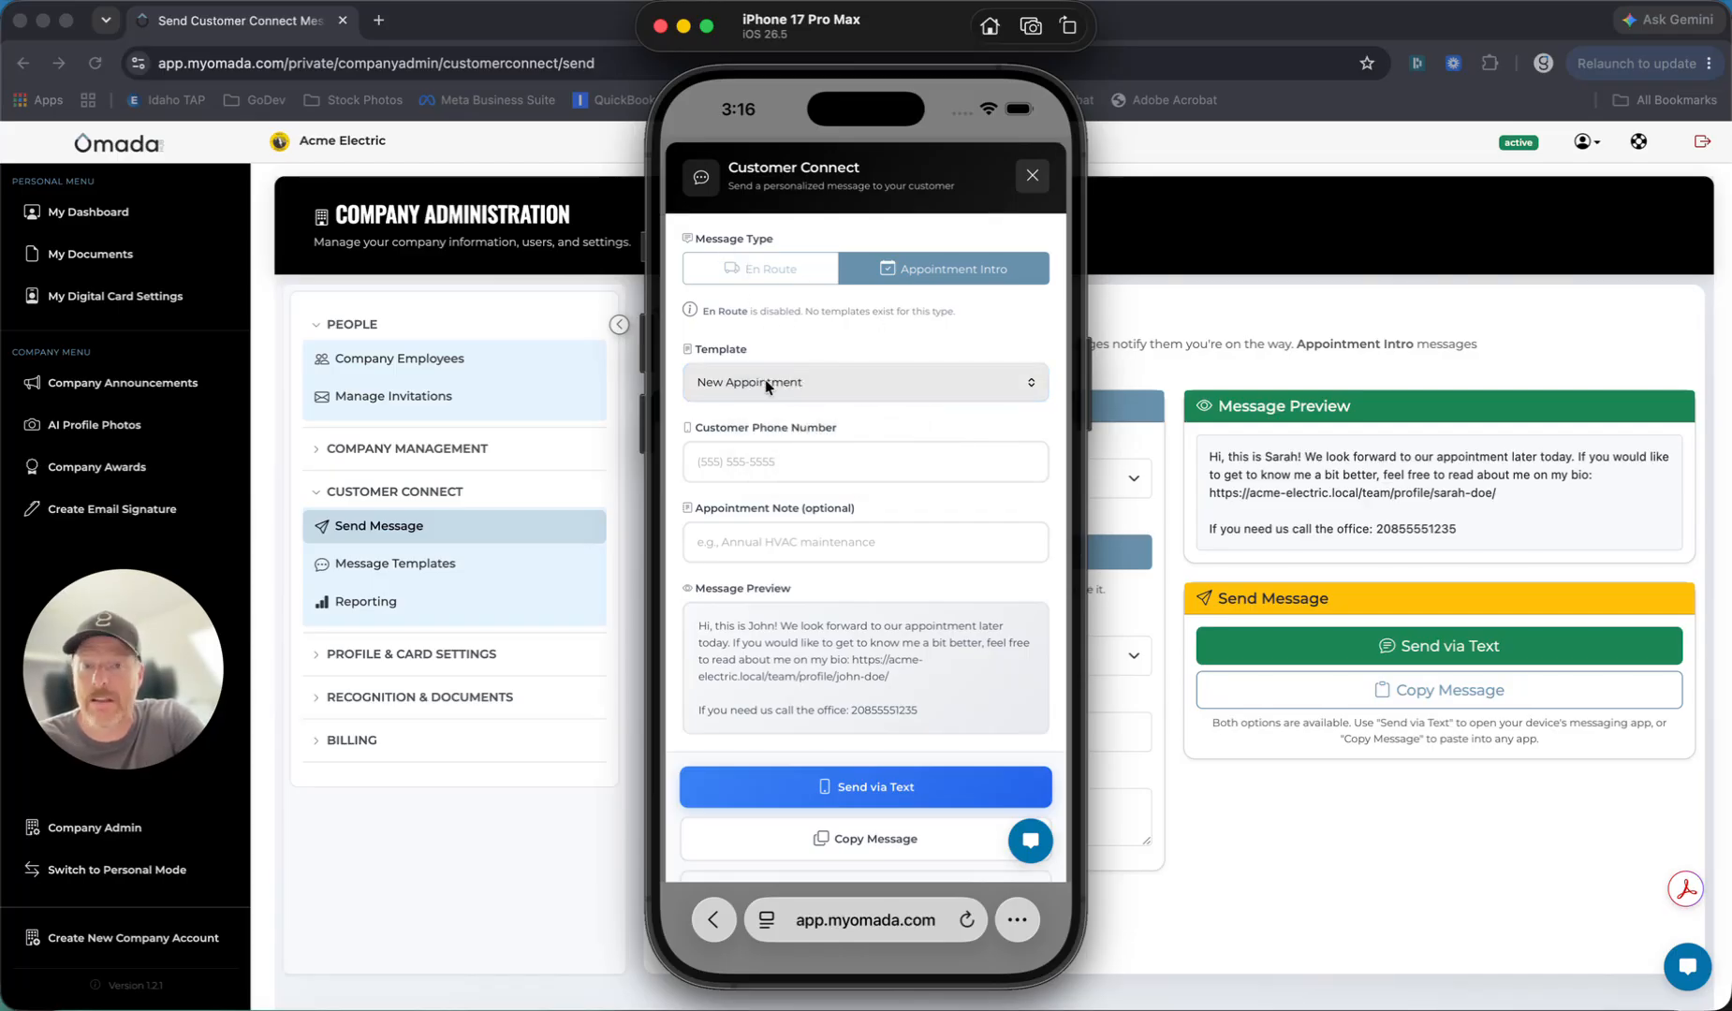
Step: Enter the customer's phone number in the mobile Customer Connect form and activate the optional appointment note entry
click(767, 462)
text(555) 123-4567)
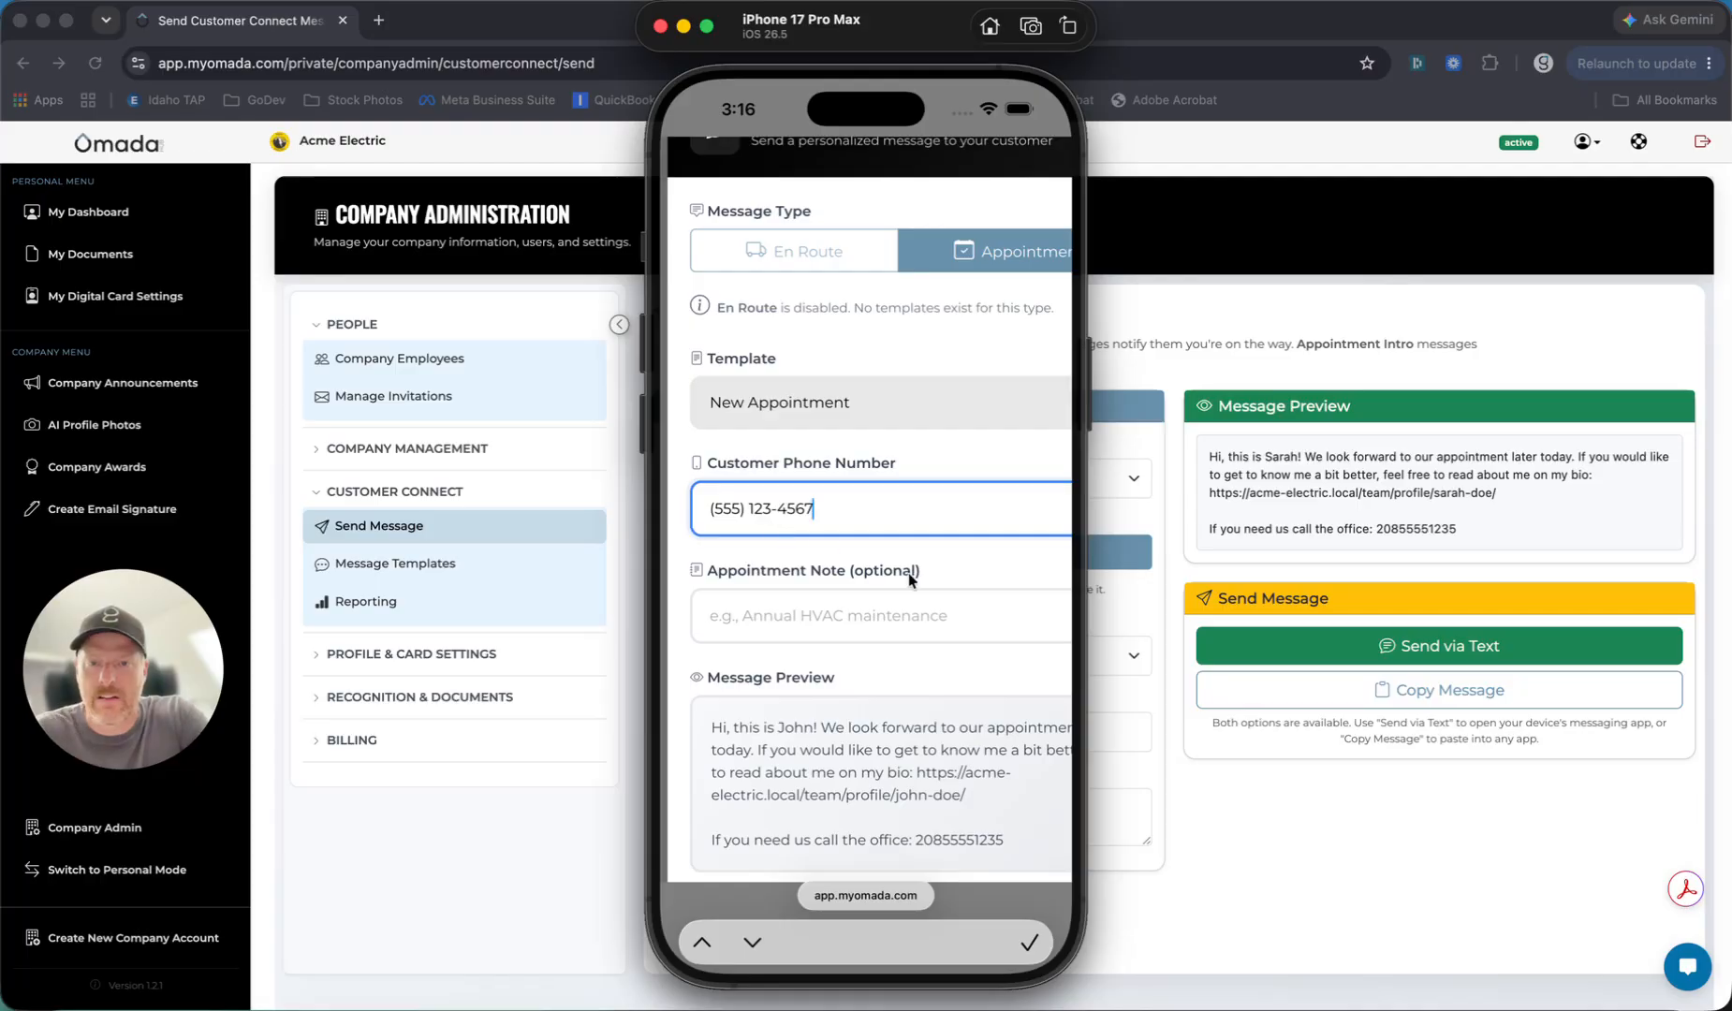
click(794, 622)
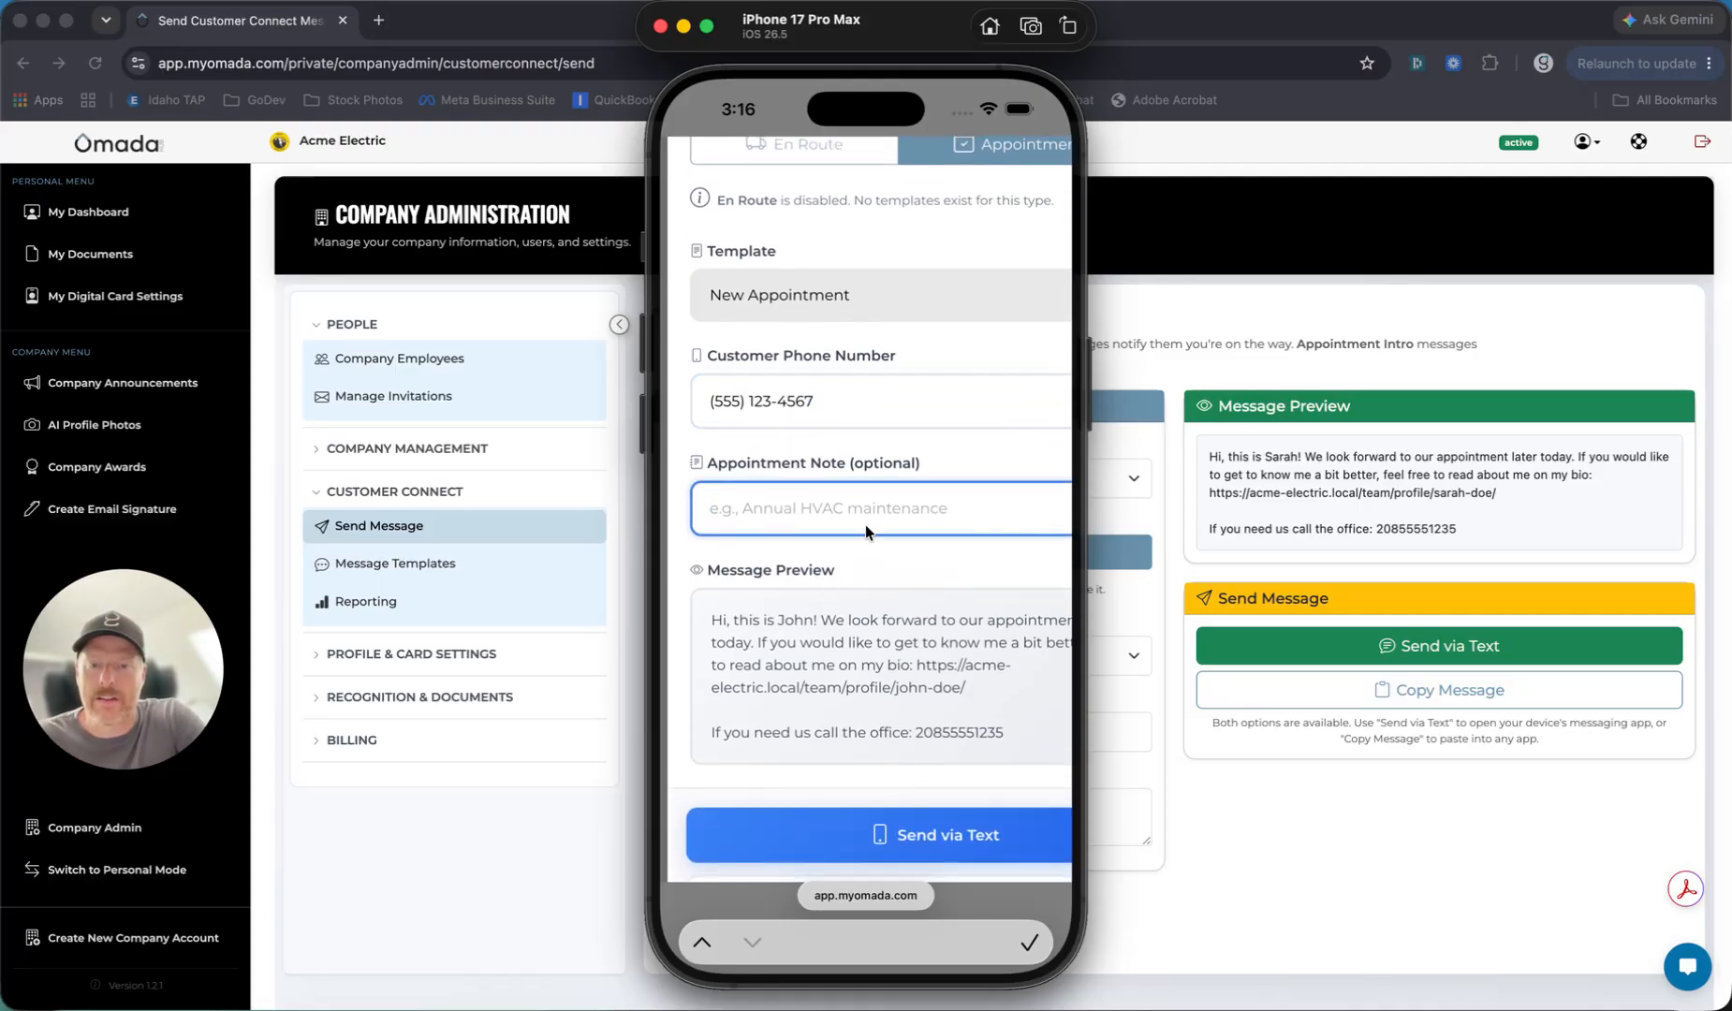
click(872, 550)
double_click(881, 562)
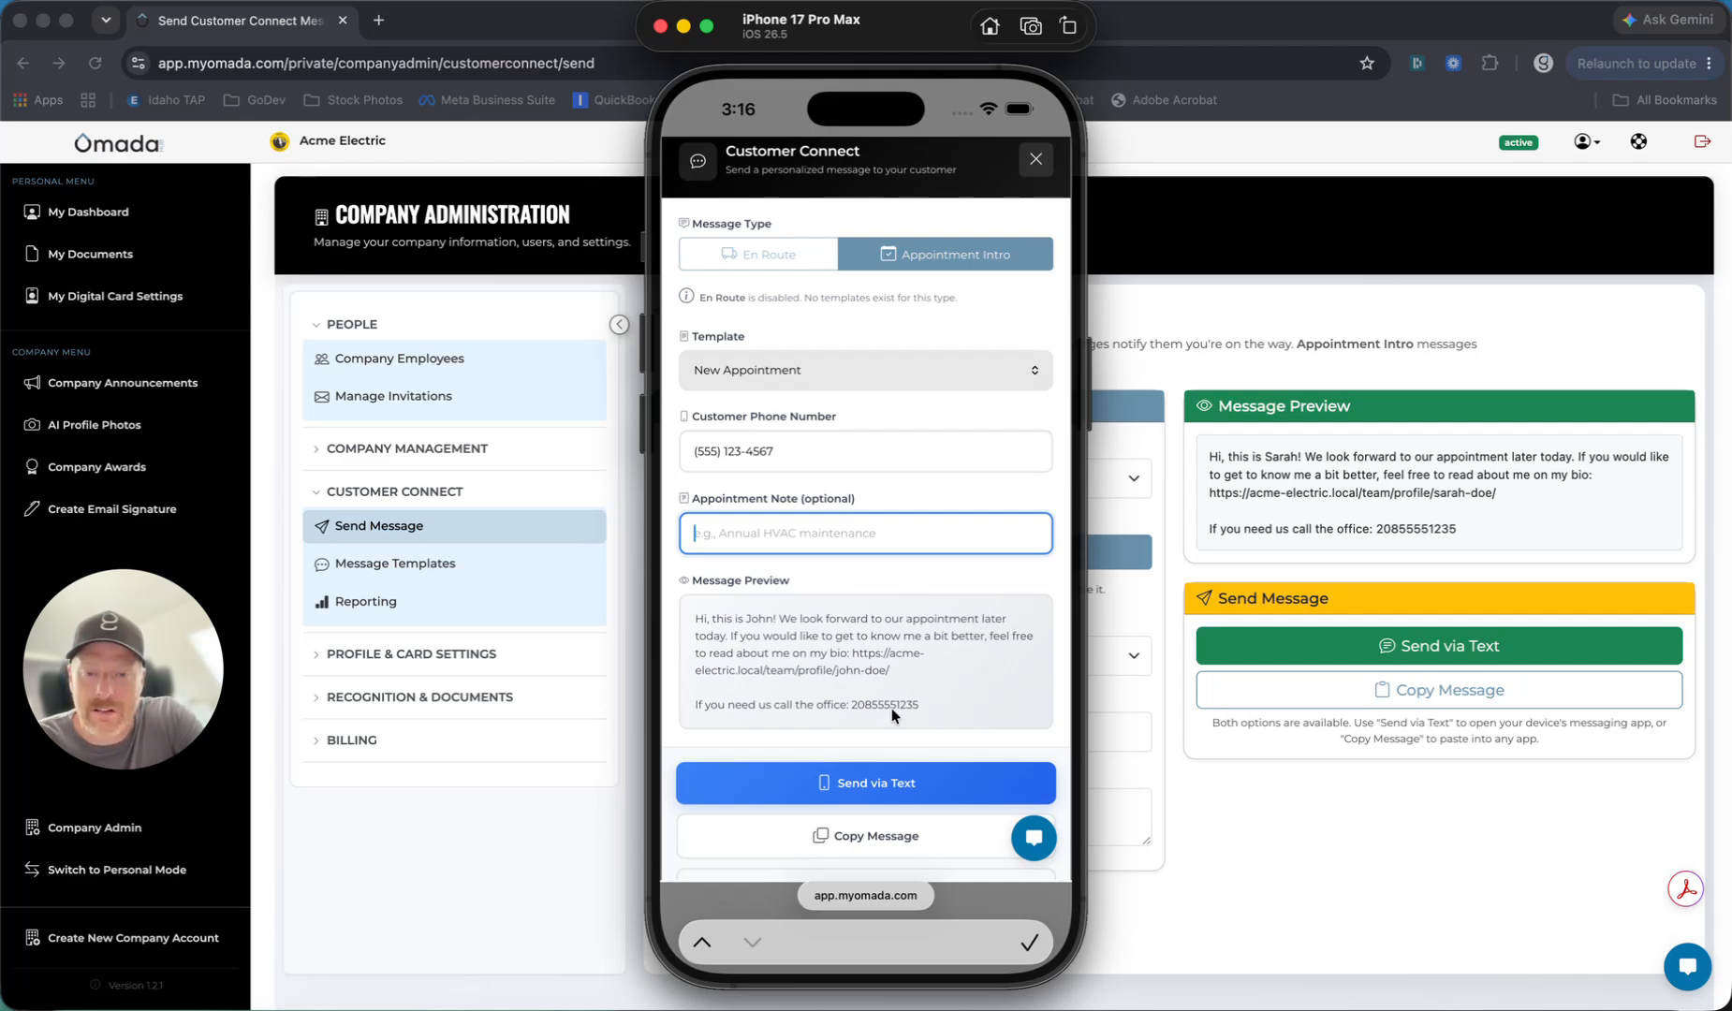
Step: Hand the prepared appointment message over to the phone's text messaging app and switch back to the desktop Chrome window
click(853, 789)
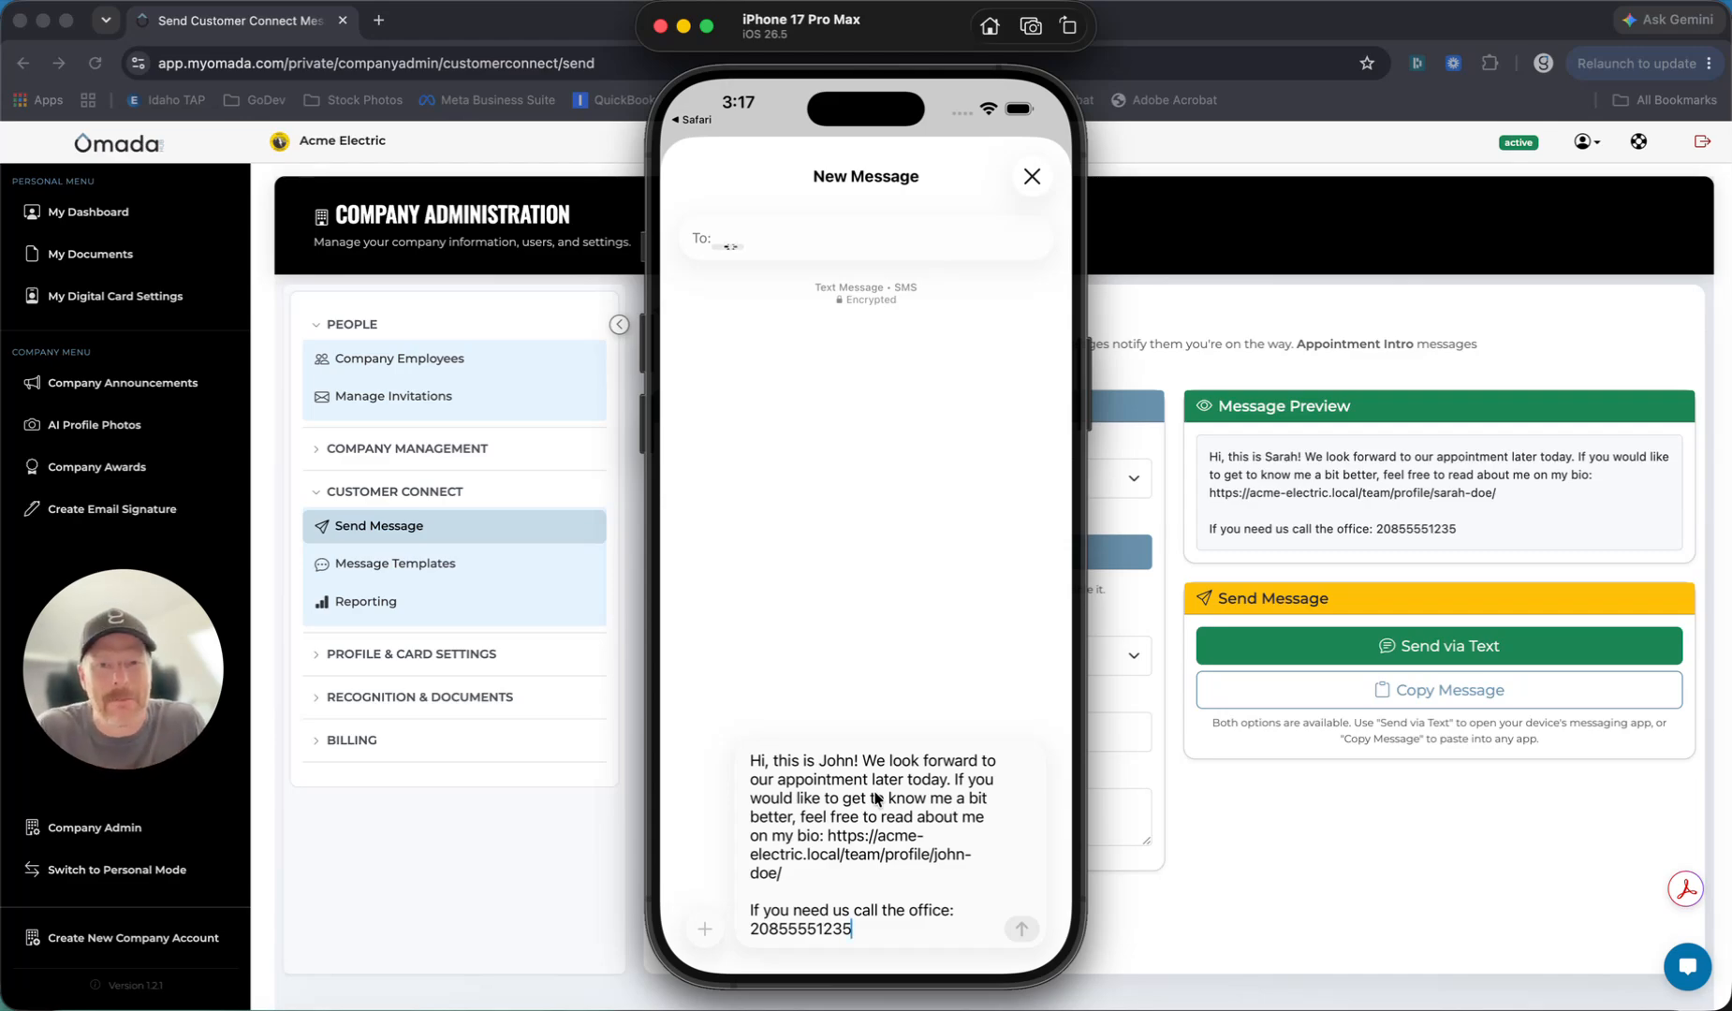
click(451, 23)
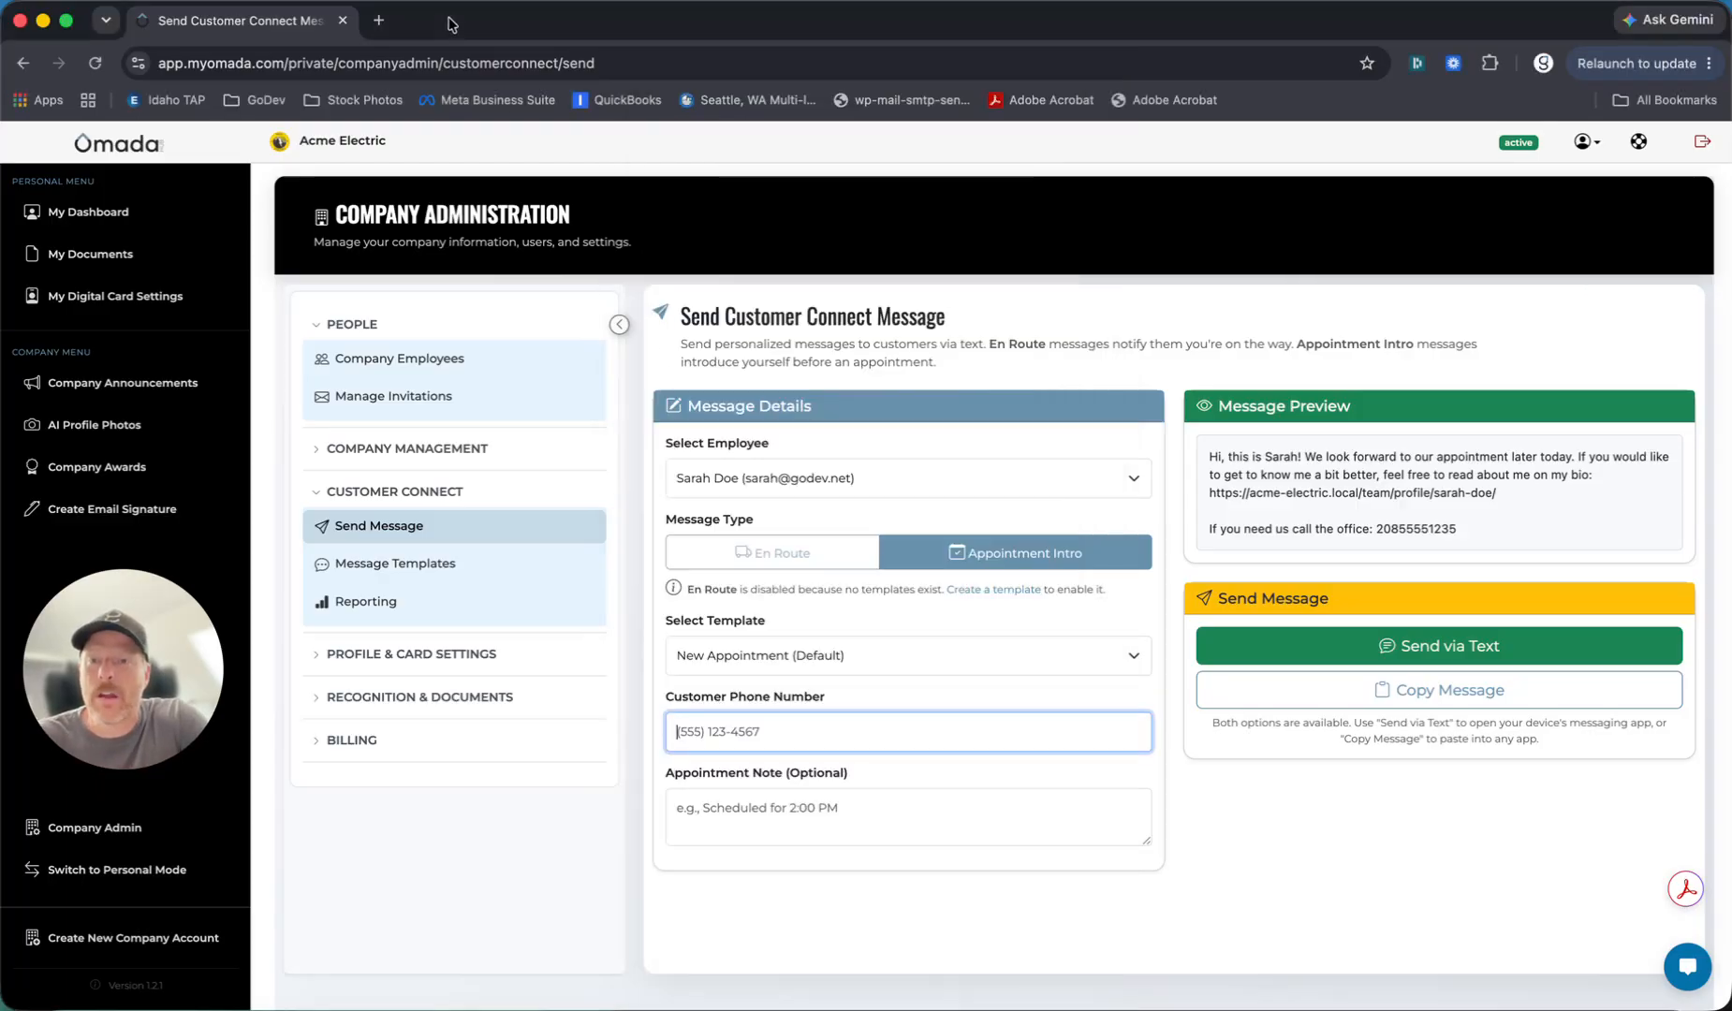